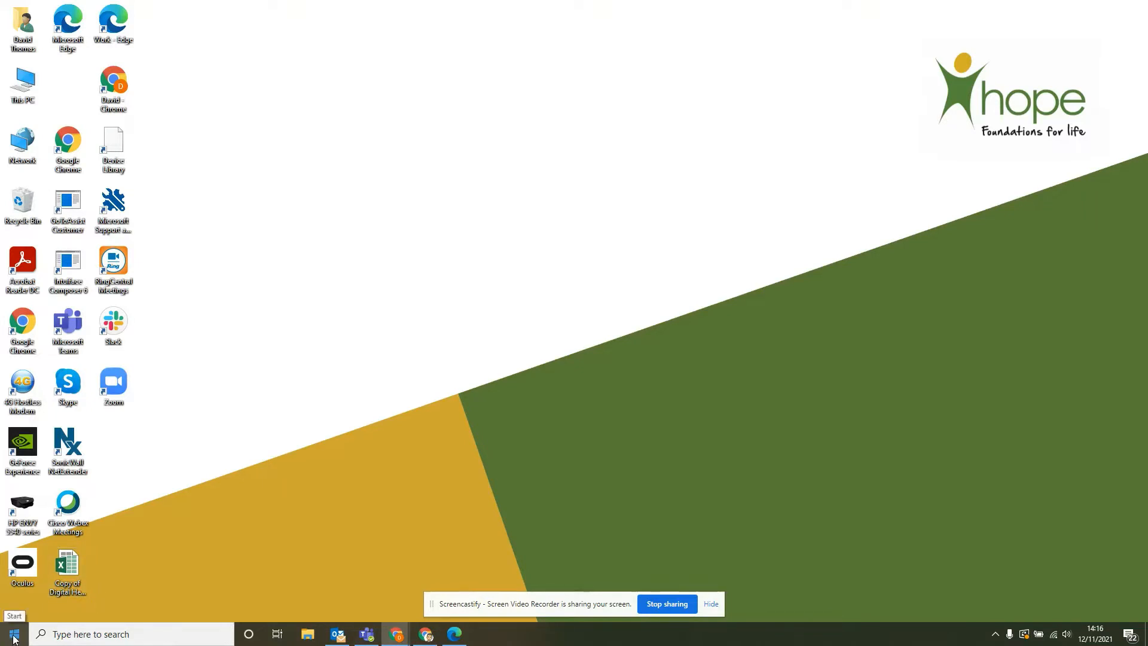
Open the Ease of Access display settings in Windows Settings.
{"action": "left_click", "coordinate": [14, 636]}
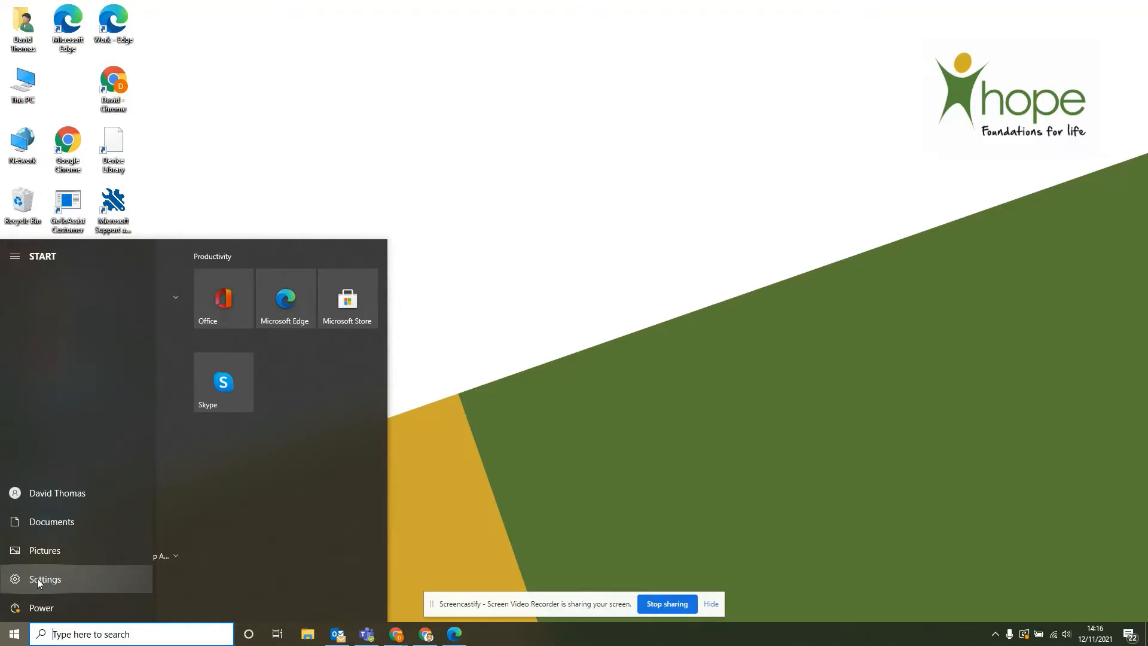
{"action": "left_click", "coordinate": [37, 579]}
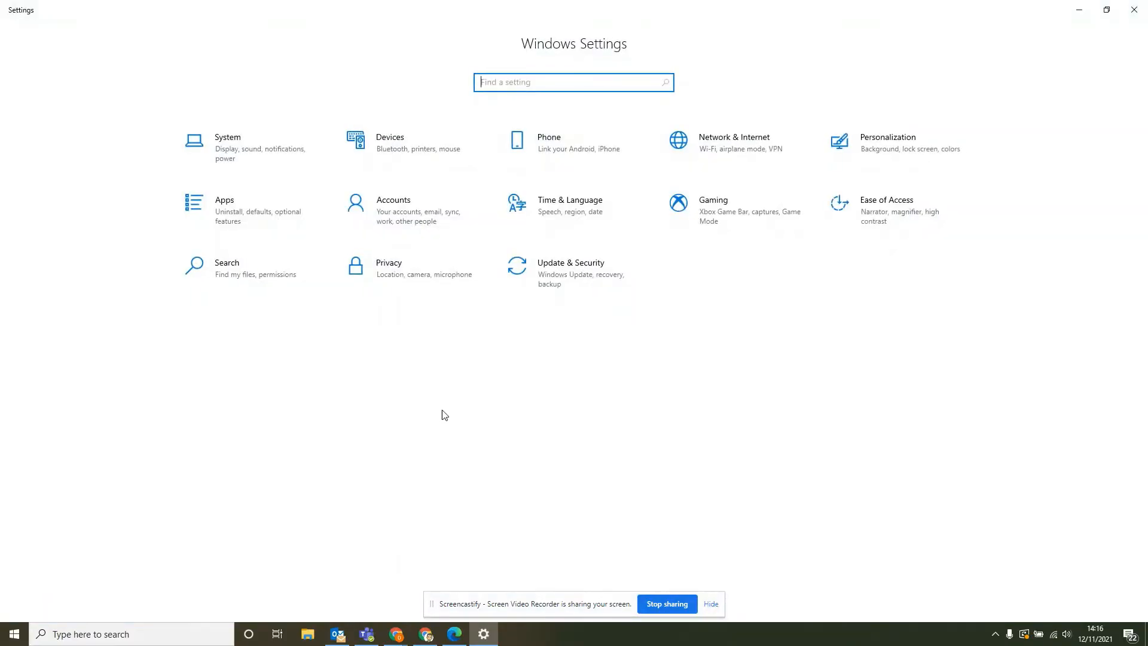
{"action": "left_click", "coordinate": [888, 220]}
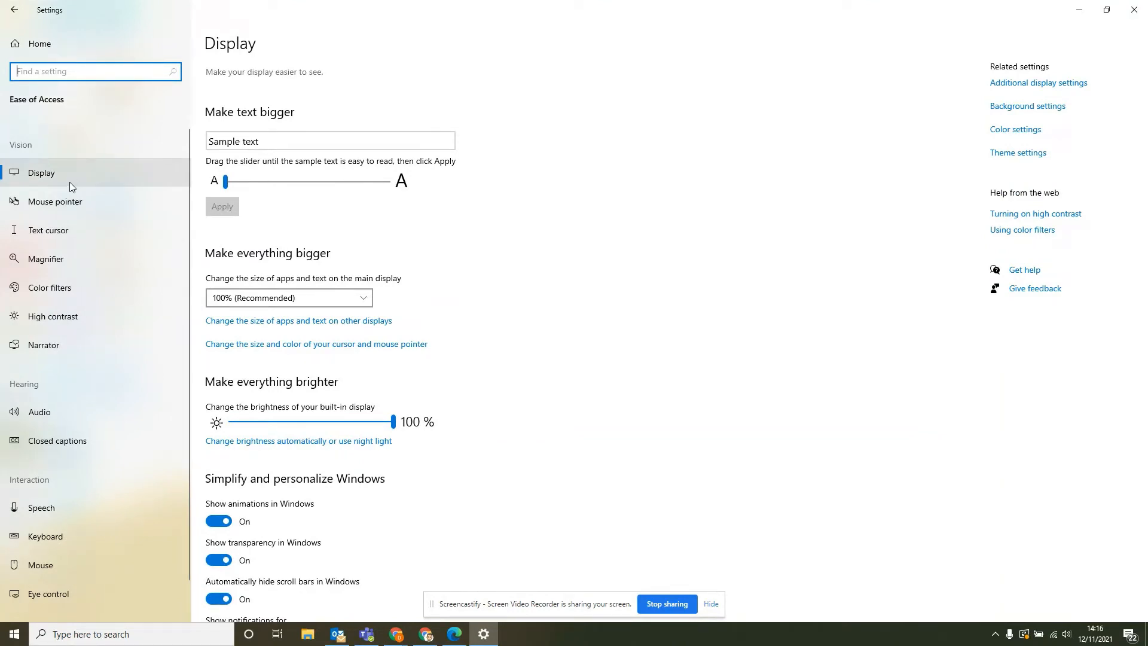
Try the text size slider and display scaling at 125% and 150%, finishing with scaling at 100% (Recommended).
{"action": "left_click", "coordinate": [228, 183]}
{"action": "mouse_move", "coordinate": [228, 183]}
{"action": "left_mouse_down"}
{"action": "mouse_move", "coordinate": [386, 190]}
{"action": "mouse_move", "coordinate": [221, 187]}
{"action": "left_mouse_up"}
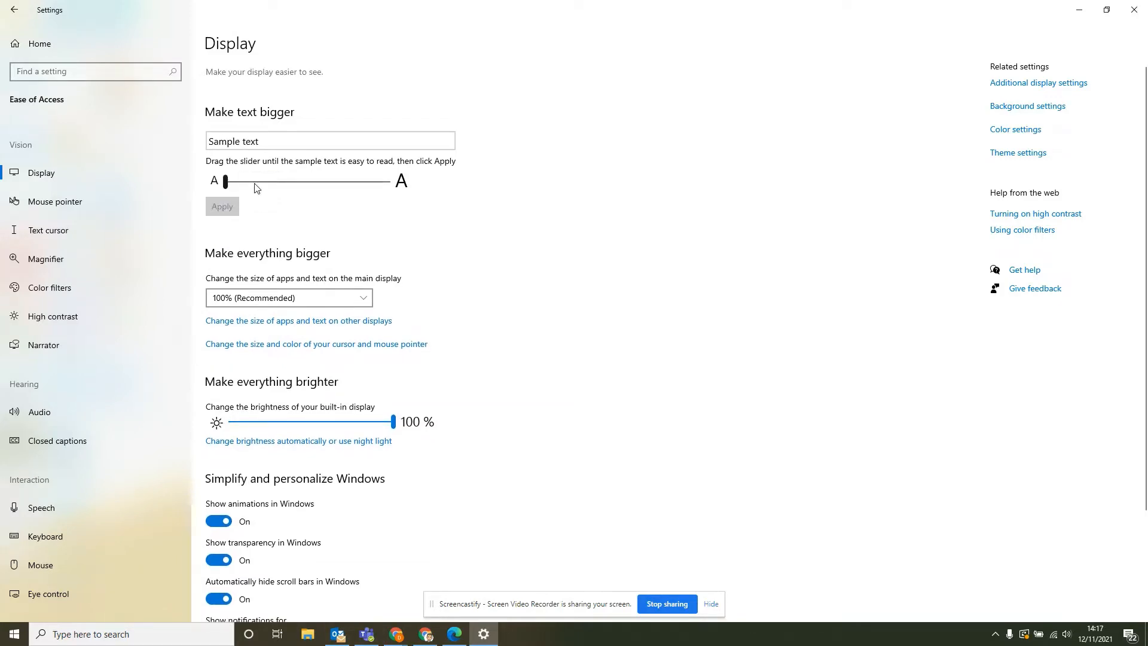
{"action": "left_click", "coordinate": [359, 300]}
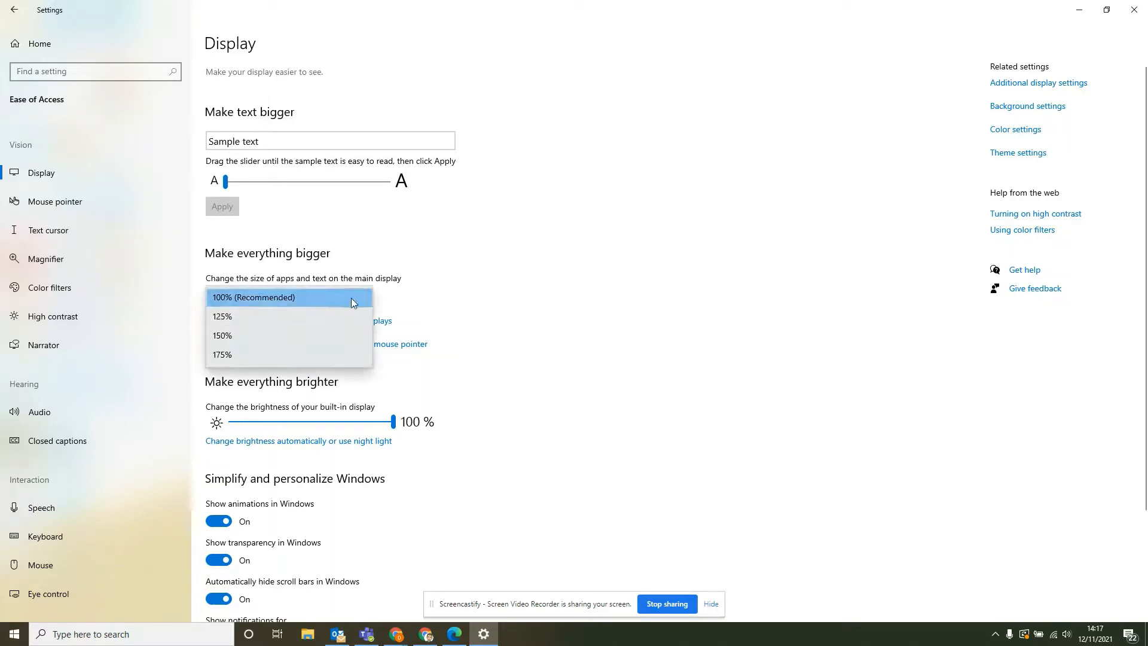
{"action": "left_click", "coordinate": [315, 324]}
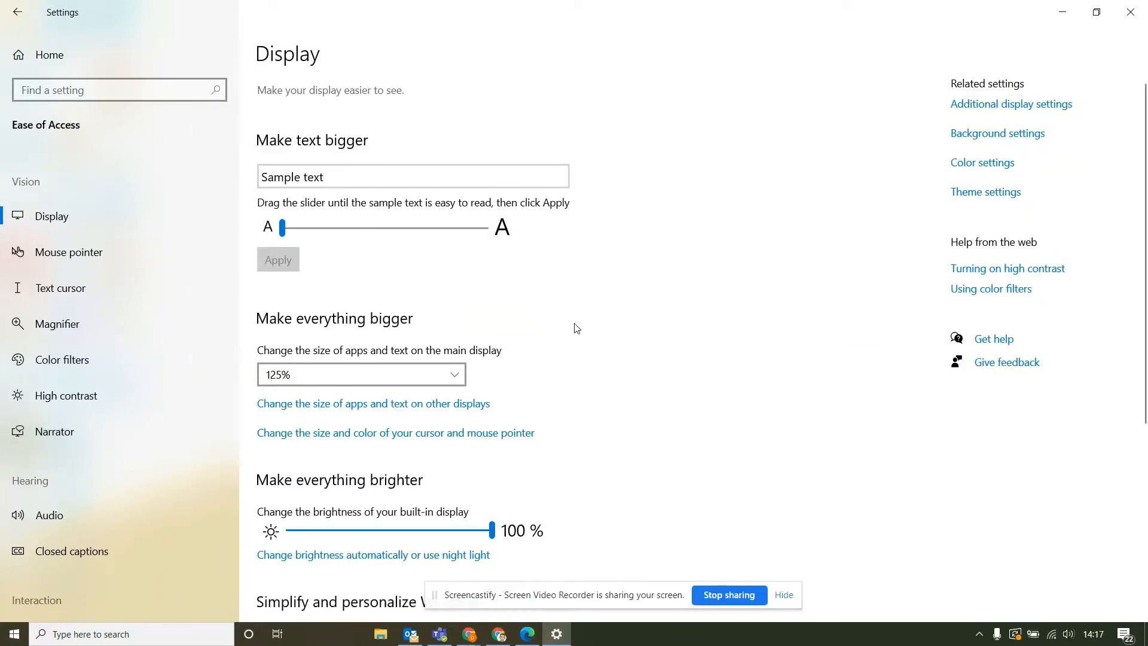
{"action": "left_click", "coordinate": [450, 375]}
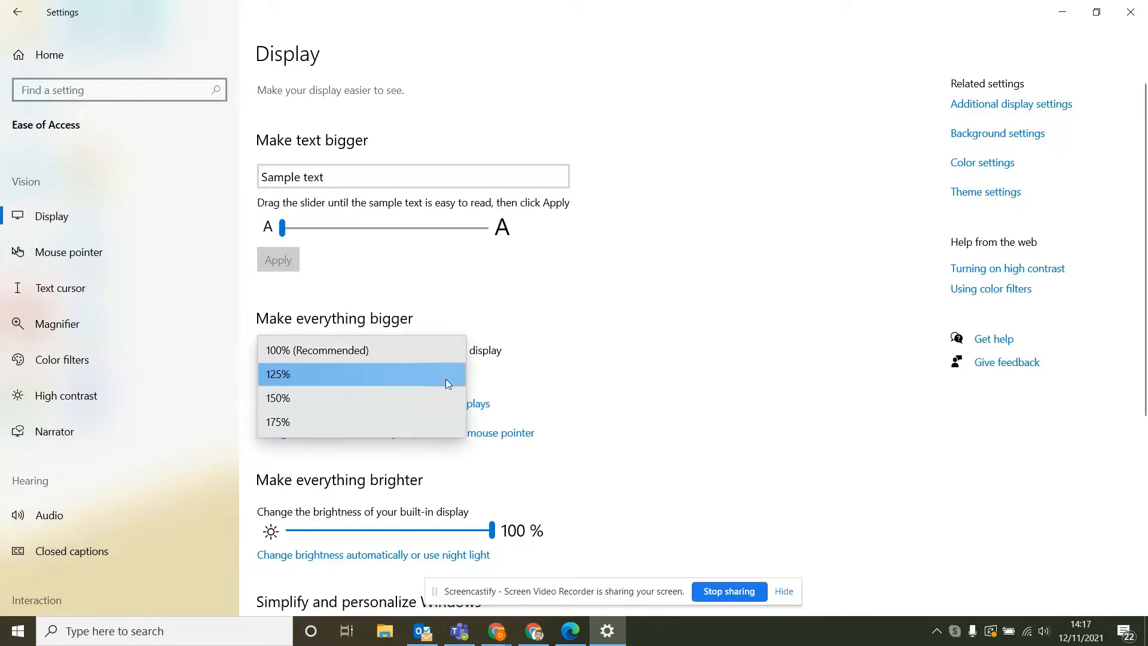
{"action": "left_click", "coordinate": [443, 400]}
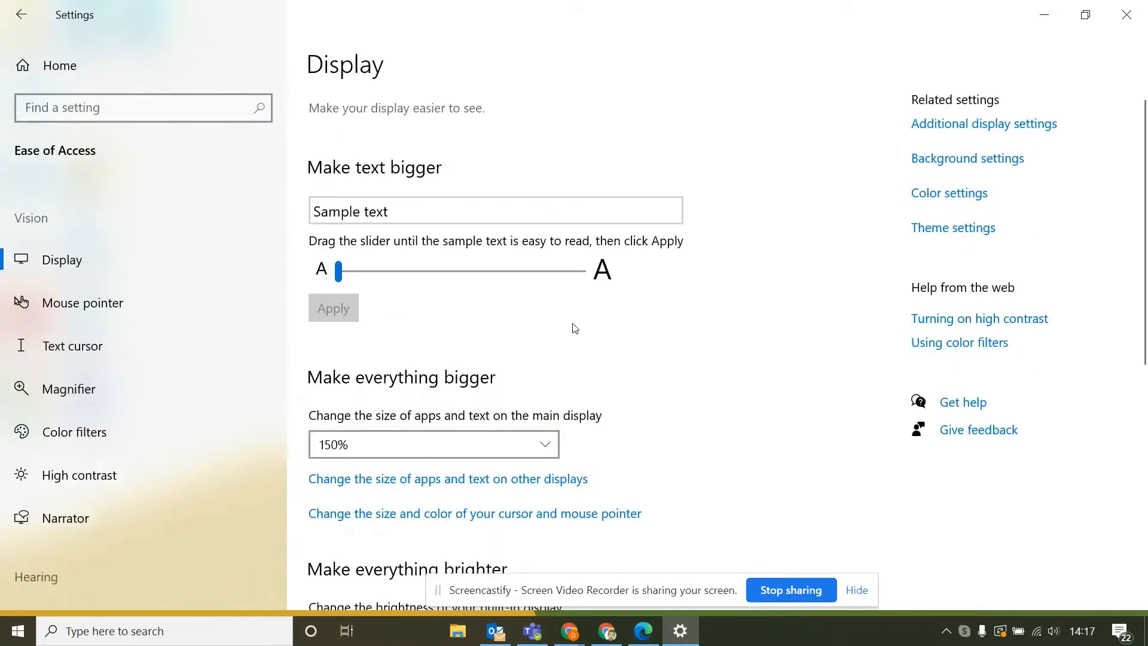
{"action": "left_click", "coordinate": [549, 445]}
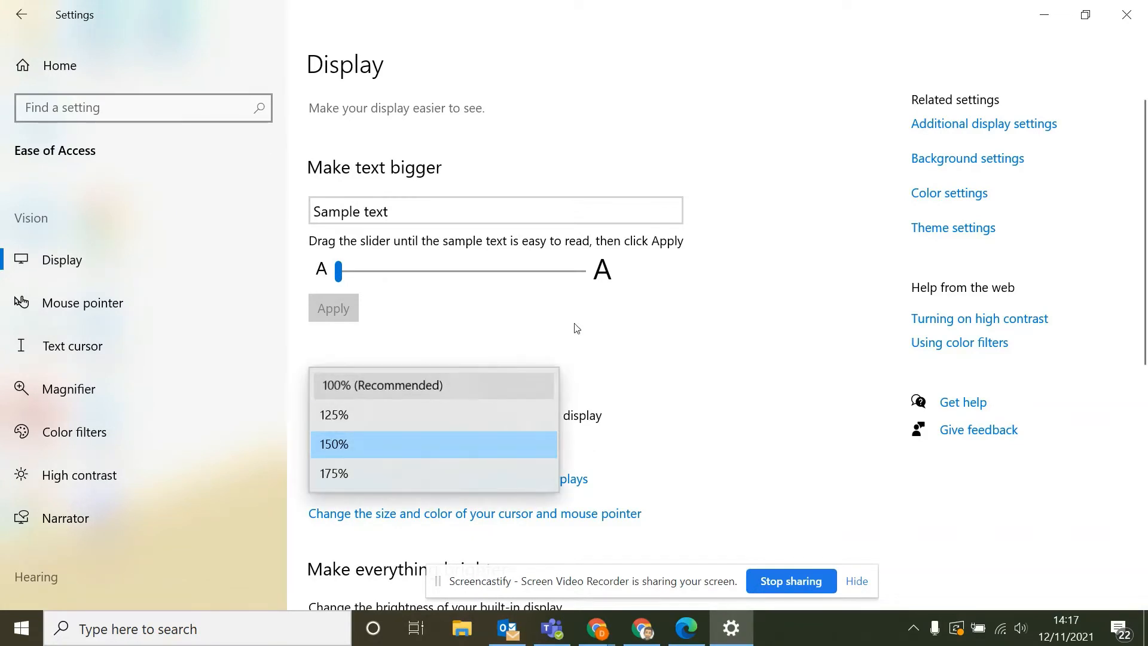
{"action": "key", "text": "Return"}
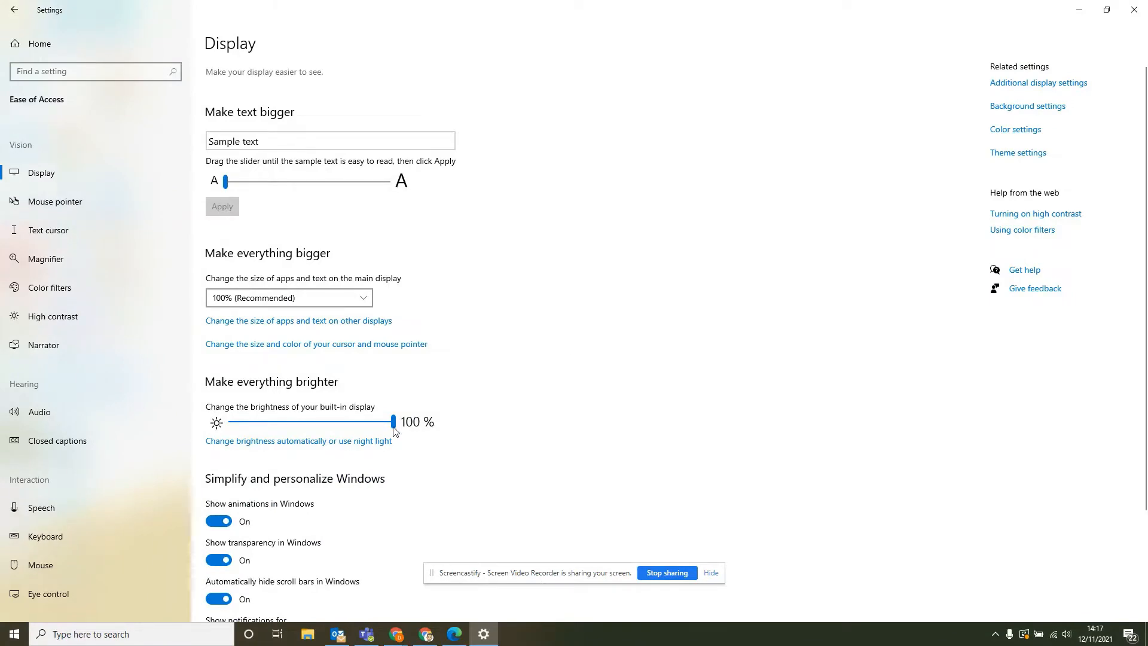
Try the built-in display's brightness slider, and switch automatic hiding of scroll bars off and back on.
{"action": "mouse_move", "coordinate": [395, 425]}
{"action": "left_mouse_down"}
{"action": "mouse_move", "coordinate": [232, 426]}
{"action": "mouse_move", "coordinate": [405, 429]}
{"action": "left_mouse_up"}
{"action": "scroll", "coordinate": [418, 467], "scroll_direction": "down", "scroll_amount": 3}
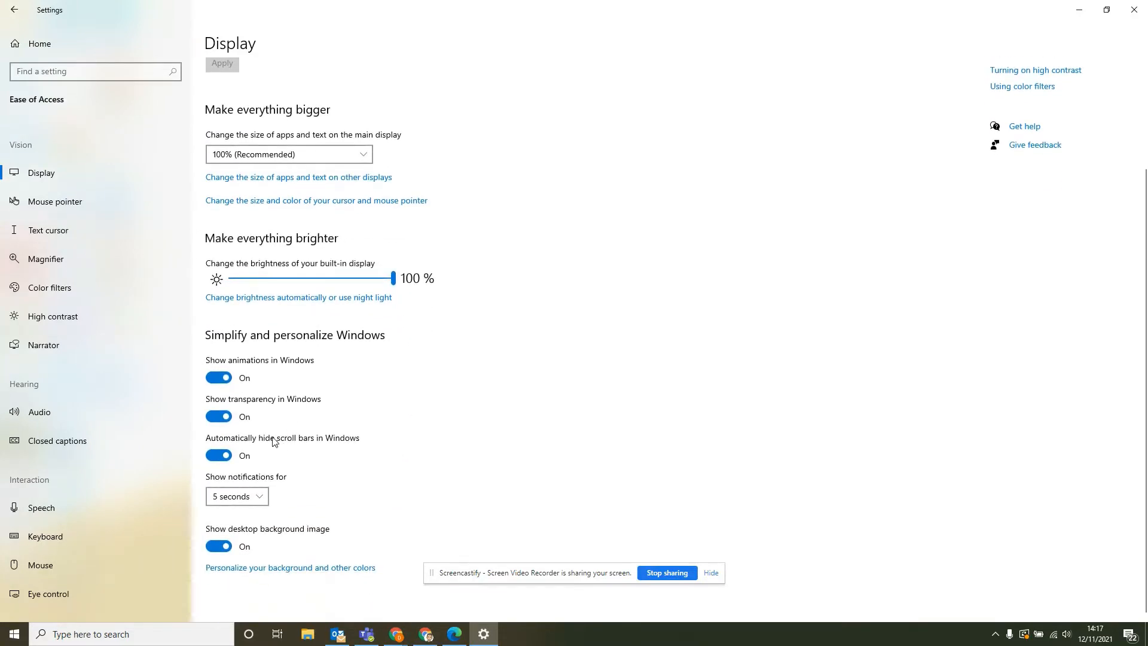
{"action": "left_click", "coordinate": [227, 457]}
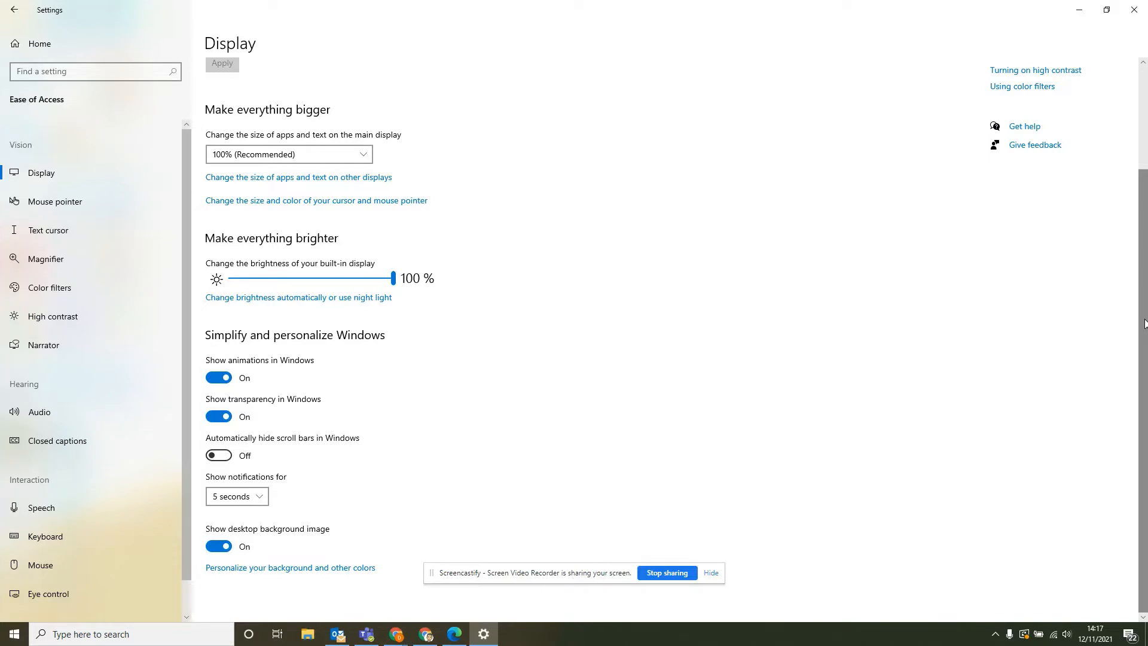
{"action": "scroll", "coordinate": [1145, 323], "scroll_direction": "up", "scroll_amount": 2}
{"action": "scroll", "coordinate": [1145, 323], "scroll_direction": "down", "scroll_amount": 2}
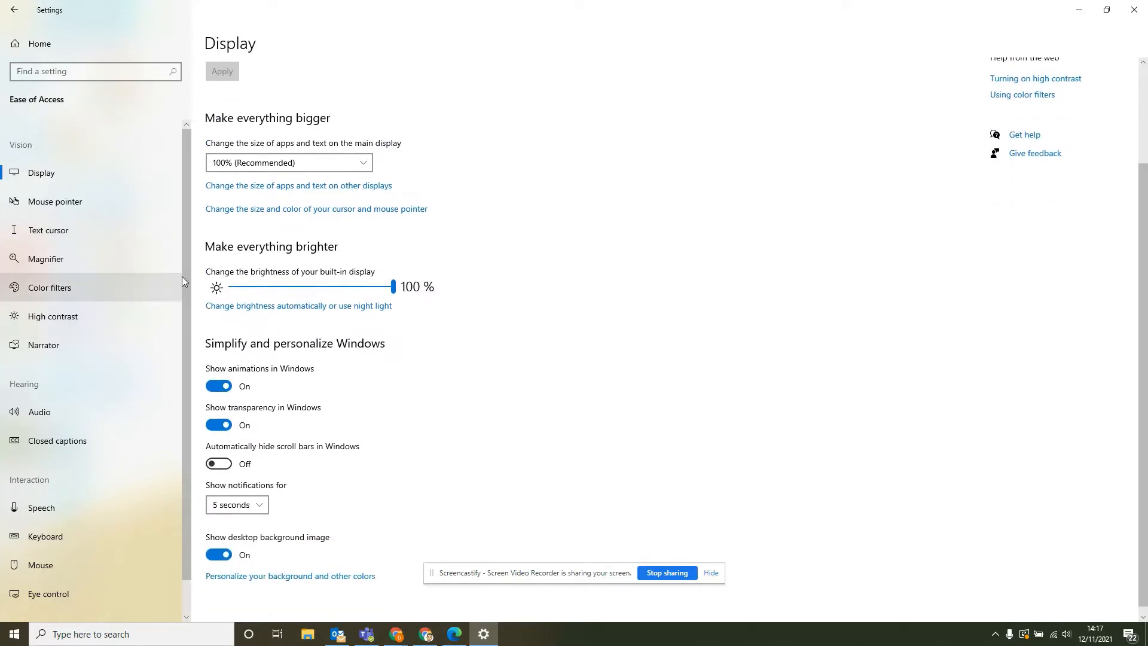
{"action": "scroll", "coordinate": [185, 263], "scroll_direction": "down", "scroll_amount": 1}
{"action": "scroll", "coordinate": [185, 263], "scroll_direction": "up", "scroll_amount": 1}
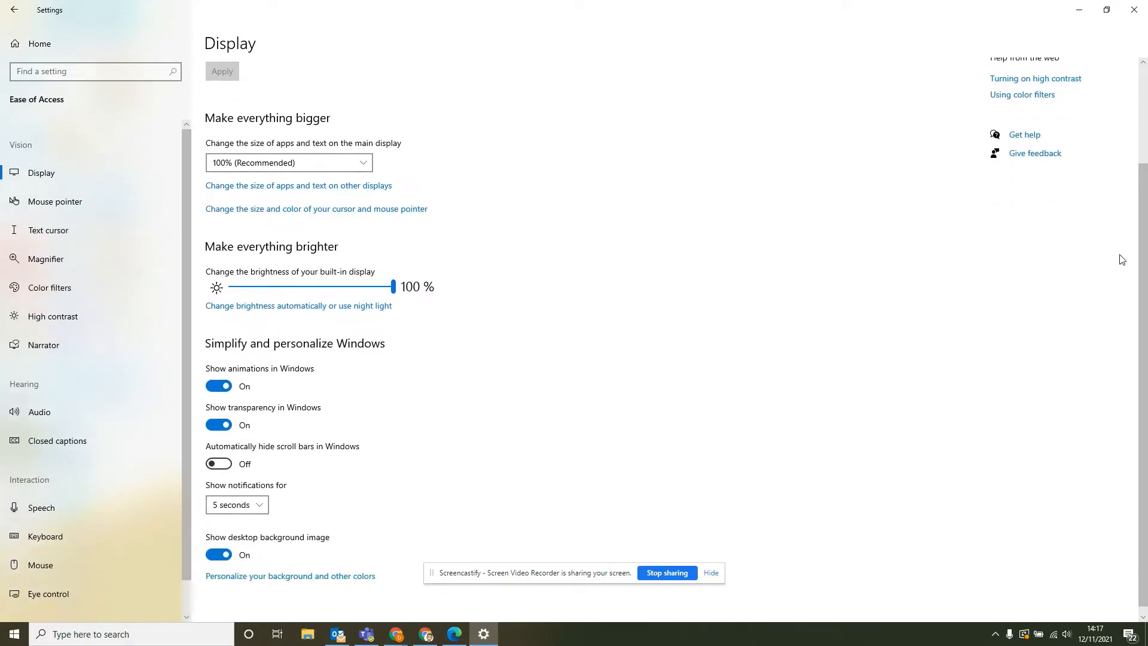
{"action": "scroll", "coordinate": [1145, 246], "scroll_direction": "up", "scroll_amount": 2}
{"action": "scroll", "coordinate": [1144, 246], "scroll_direction": "down", "scroll_amount": 2}
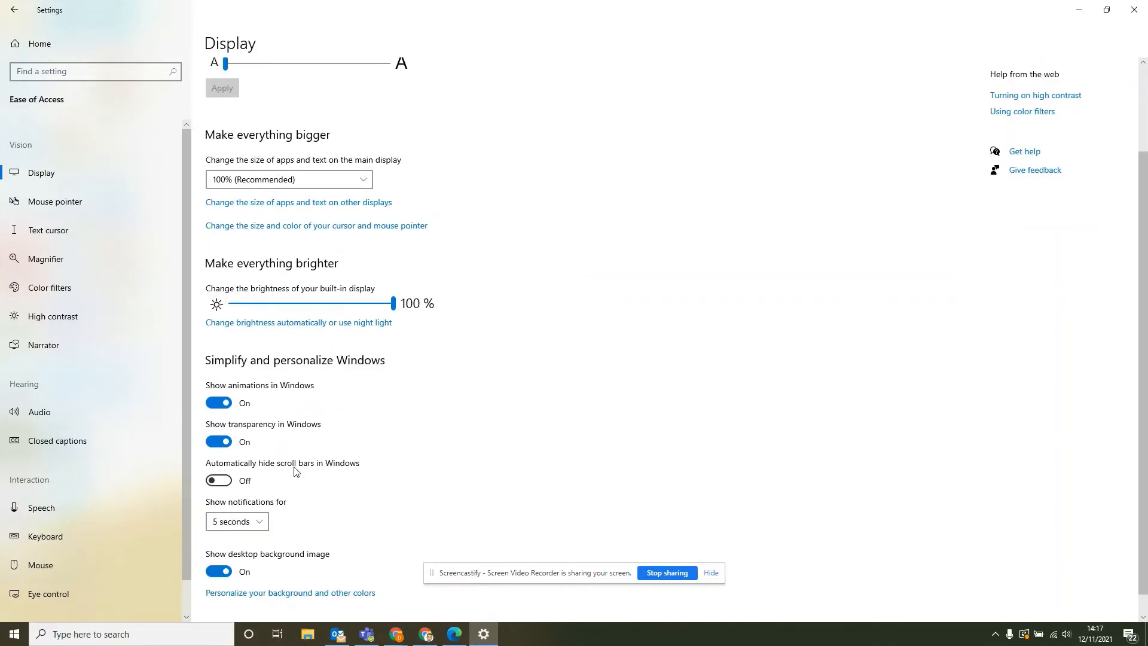
{"action": "left_click", "coordinate": [223, 481]}
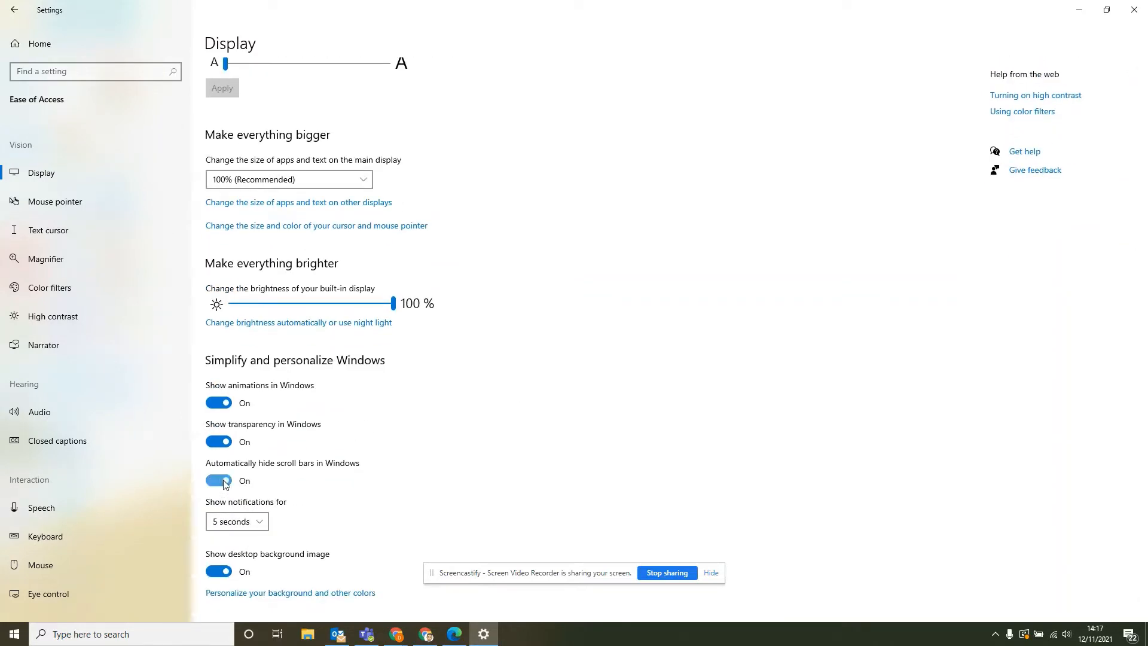
Try the size slider and the black and inverted colors for the mouse pointer, and restore the white pointer.
{"action": "left_click", "coordinate": [57, 204]}
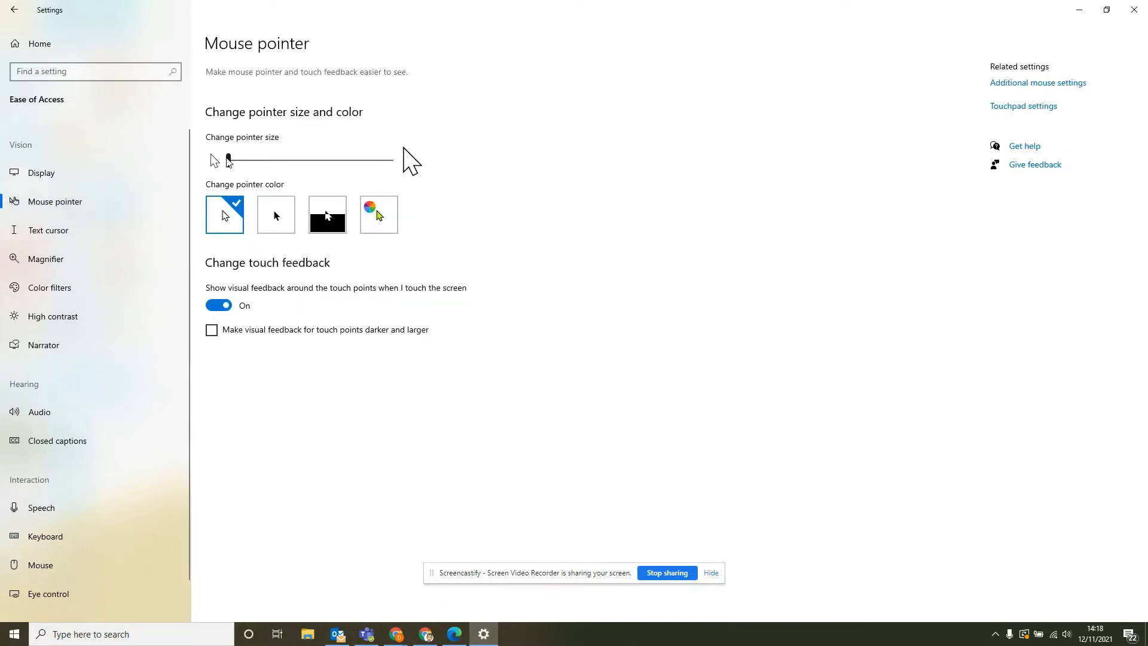
{"action": "mouse_move", "coordinate": [229, 160]}
{"action": "left_mouse_down"}
{"action": "mouse_move", "coordinate": [394, 177]}
{"action": "mouse_move", "coordinate": [393, 161]}
{"action": "mouse_move", "coordinate": [229, 160]}
{"action": "left_mouse_up"}
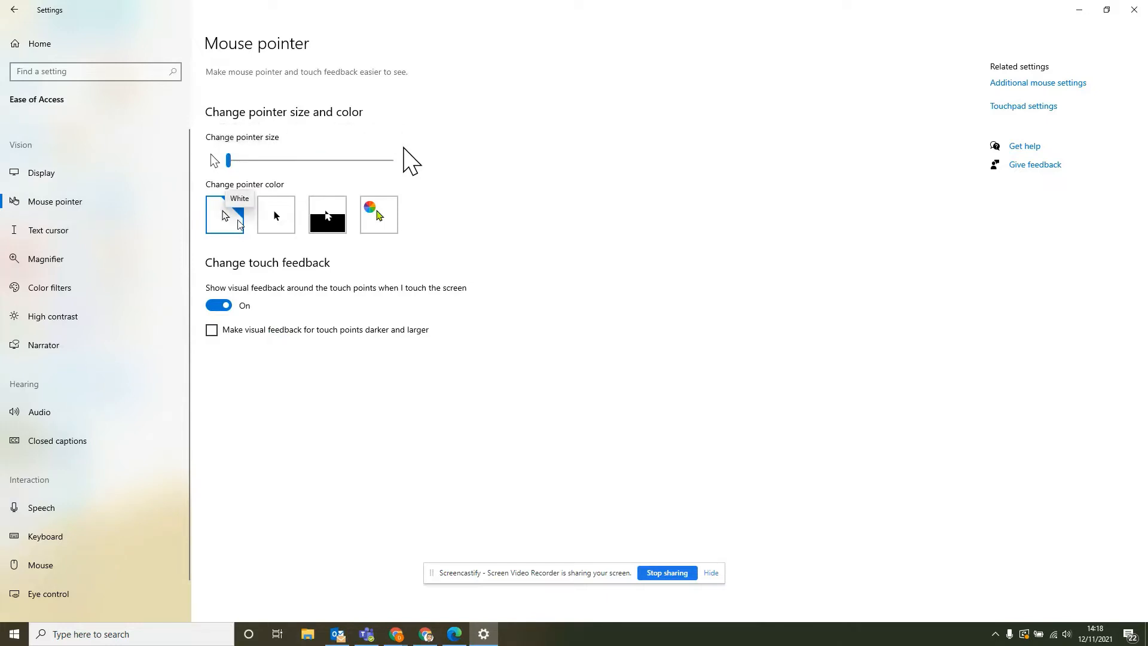
{"action": "left_click", "coordinate": [275, 216]}
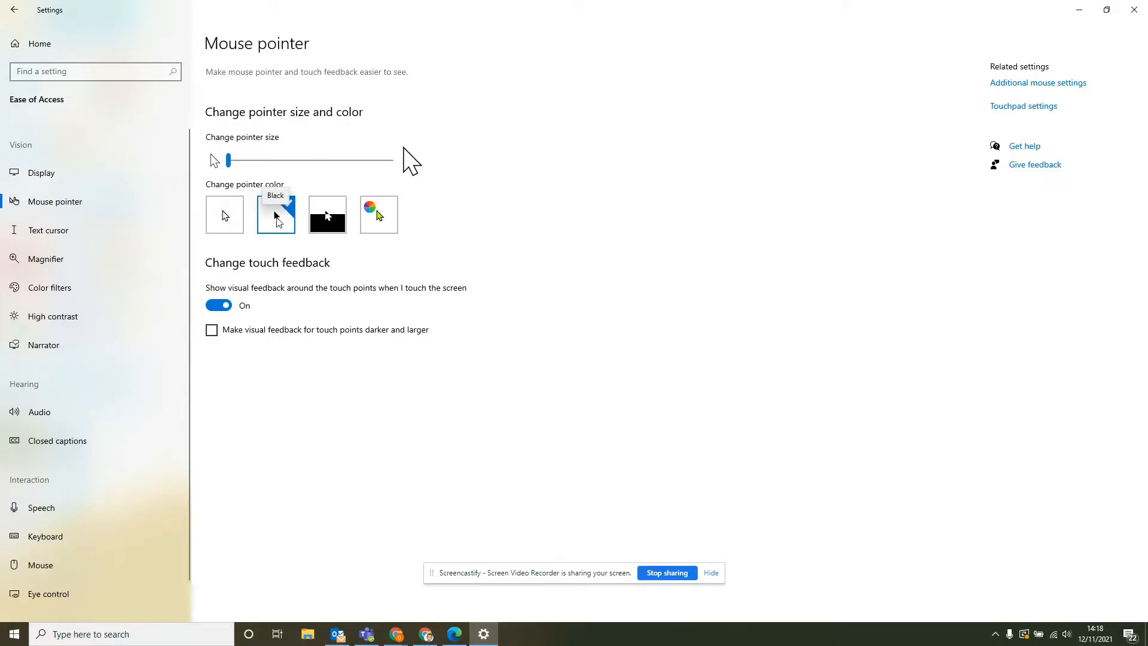
{"action": "left_click", "coordinate": [329, 216]}
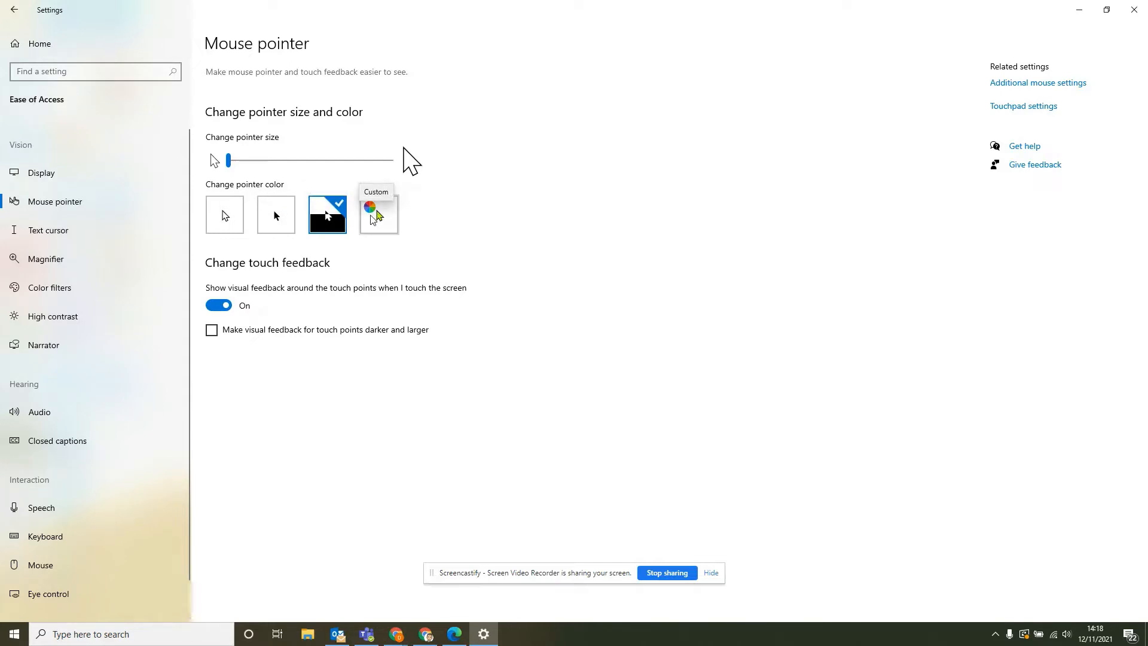
{"action": "left_click", "coordinate": [236, 218]}
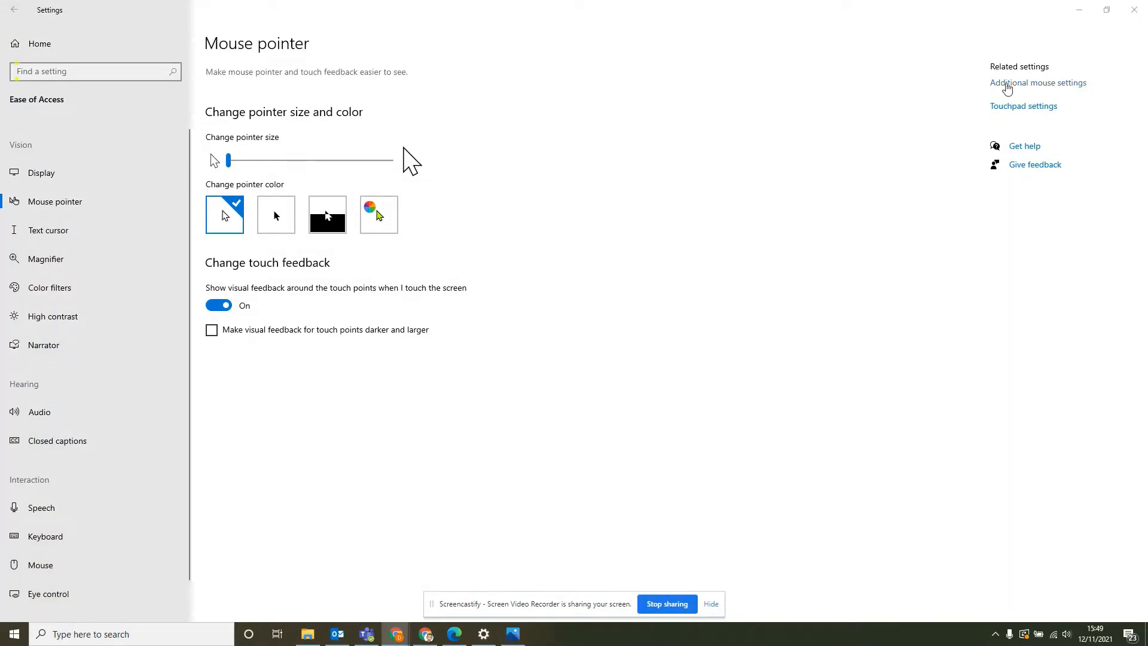
Open the additional mouse settings and keep Left as the primary button.
{"action": "left_click", "coordinate": [1017, 86]}
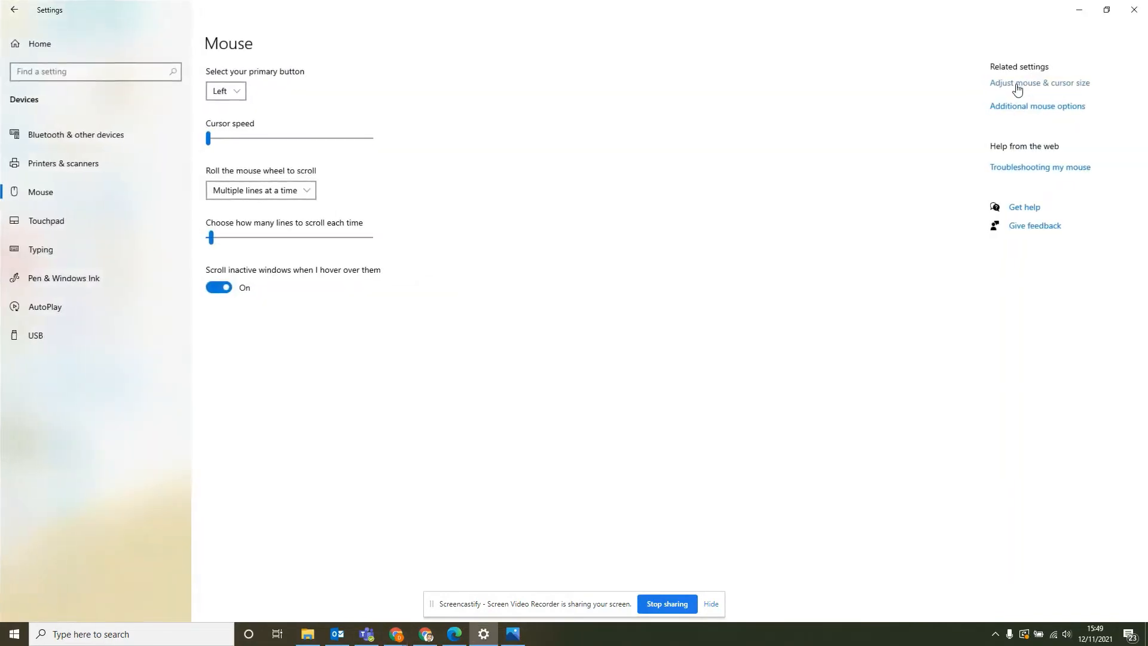
{"action": "left_click", "coordinate": [236, 92]}
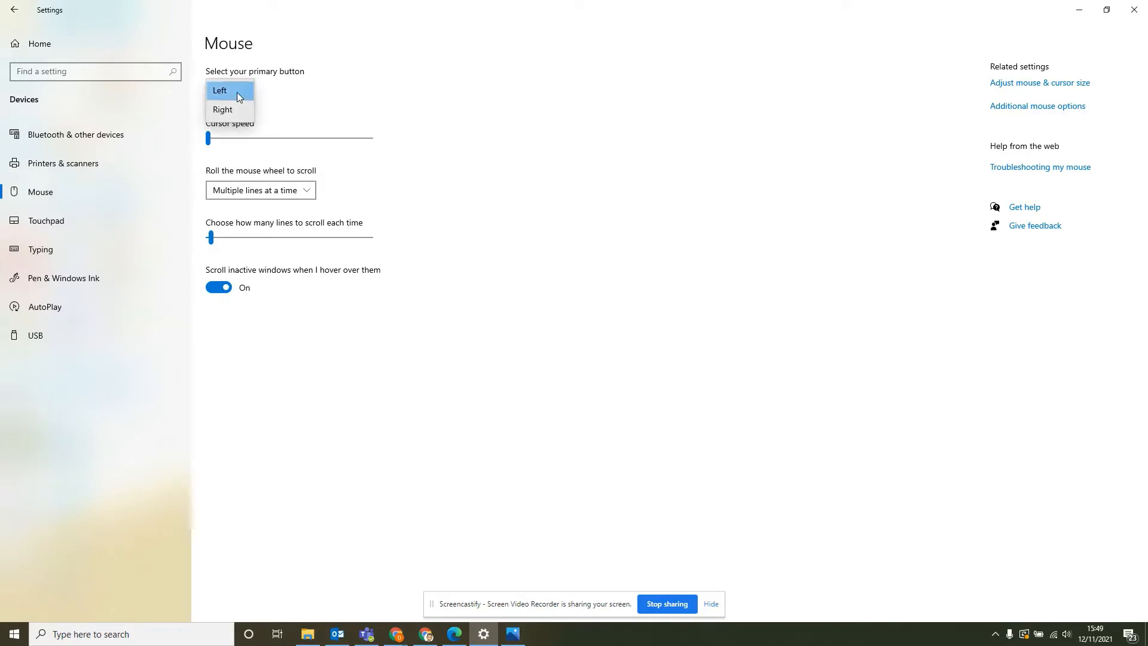
{"action": "left_click", "coordinate": [237, 92]}
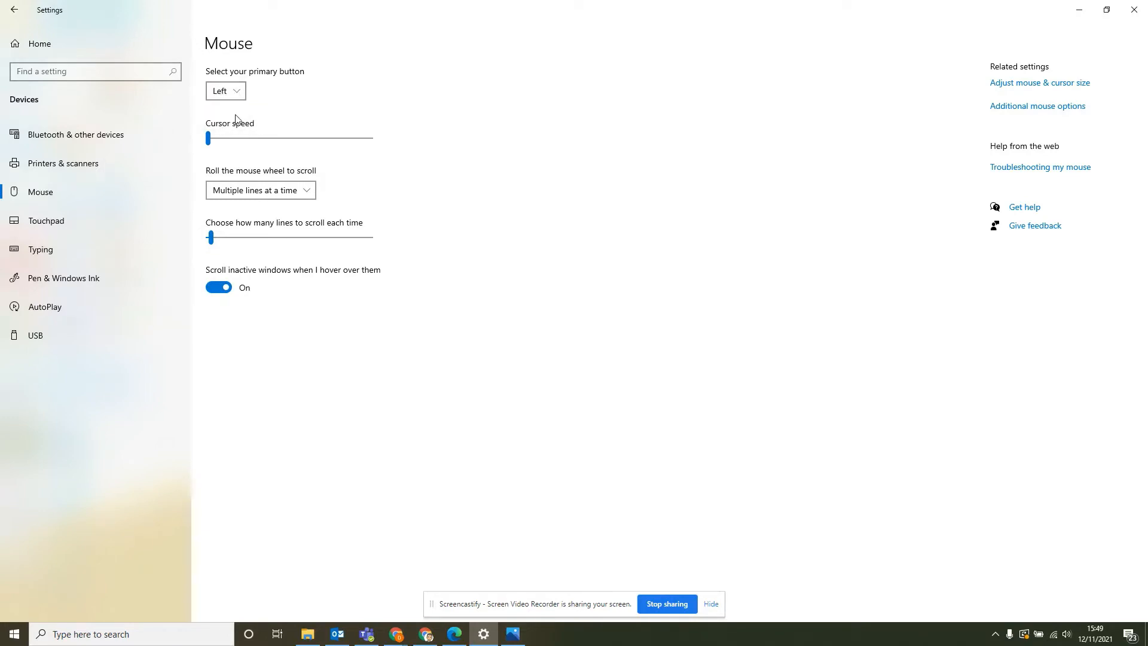
Raise the mouse cursor speed to about four-fifths of its range.
{"action": "left_click_drag", "start_coordinate": [209, 138], "coordinate": [245, 139]}
{"action": "left_click", "coordinate": [321, 141]}
{"action": "left_click_drag", "start_coordinate": [320, 140], "coordinate": [349, 151]}
Review the mouse wheel scrolling options and keep Multiple lines at a time selected.
{"action": "left_click", "coordinate": [302, 192]}
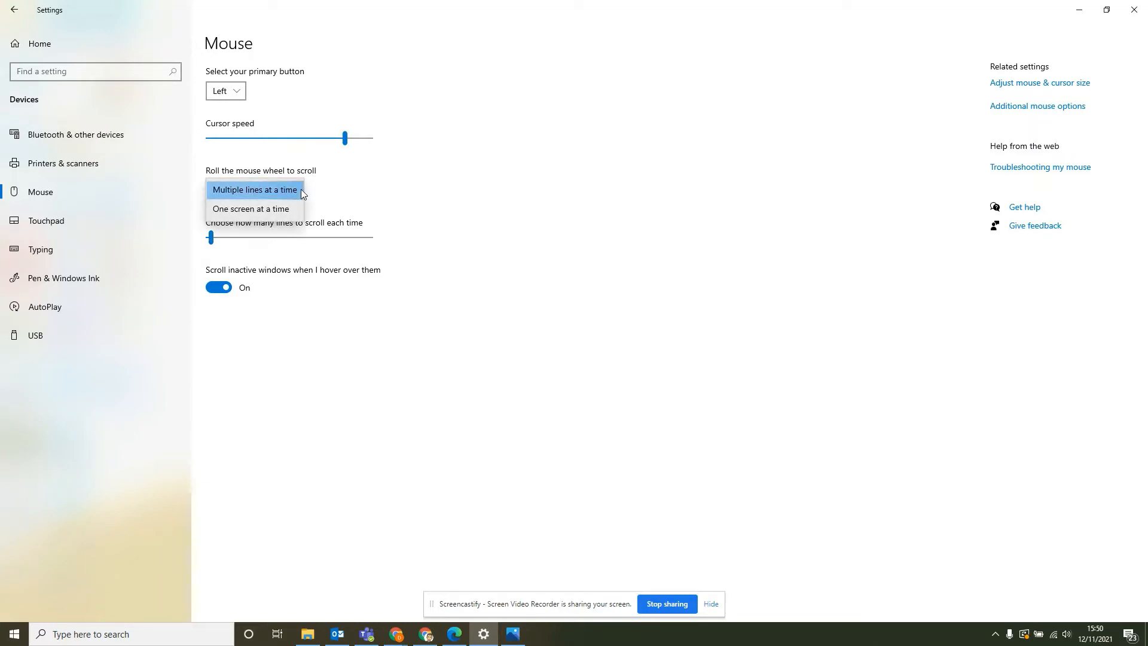
{"action": "left_click", "coordinate": [301, 190]}
{"action": "left_click", "coordinate": [293, 197]}
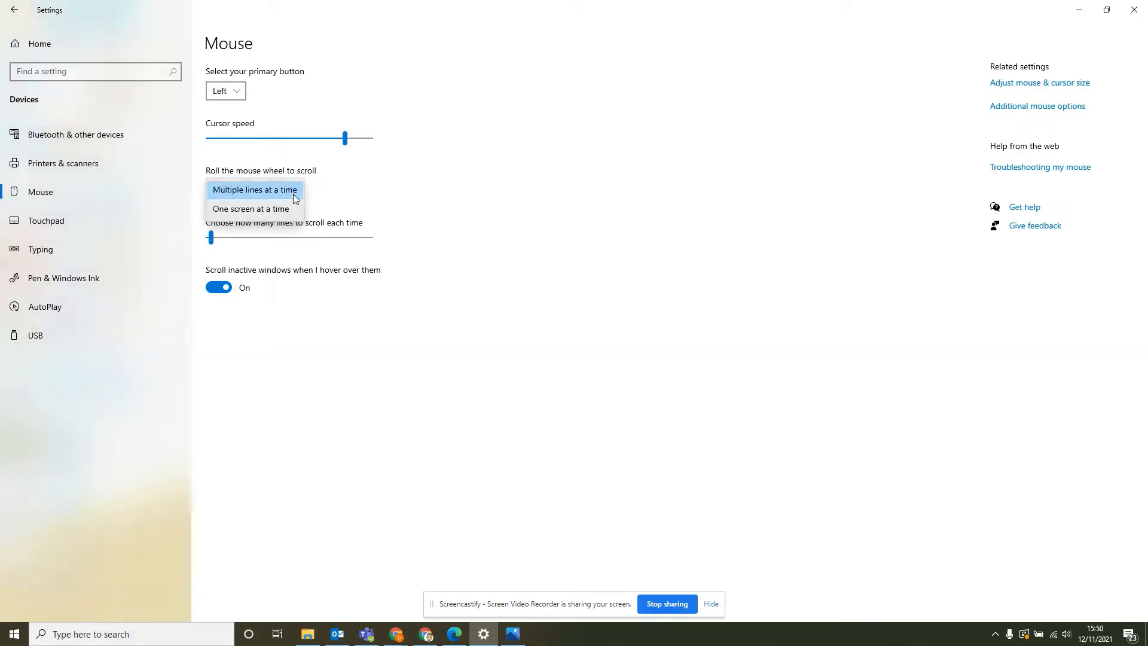
{"action": "left_click", "coordinate": [293, 193]}
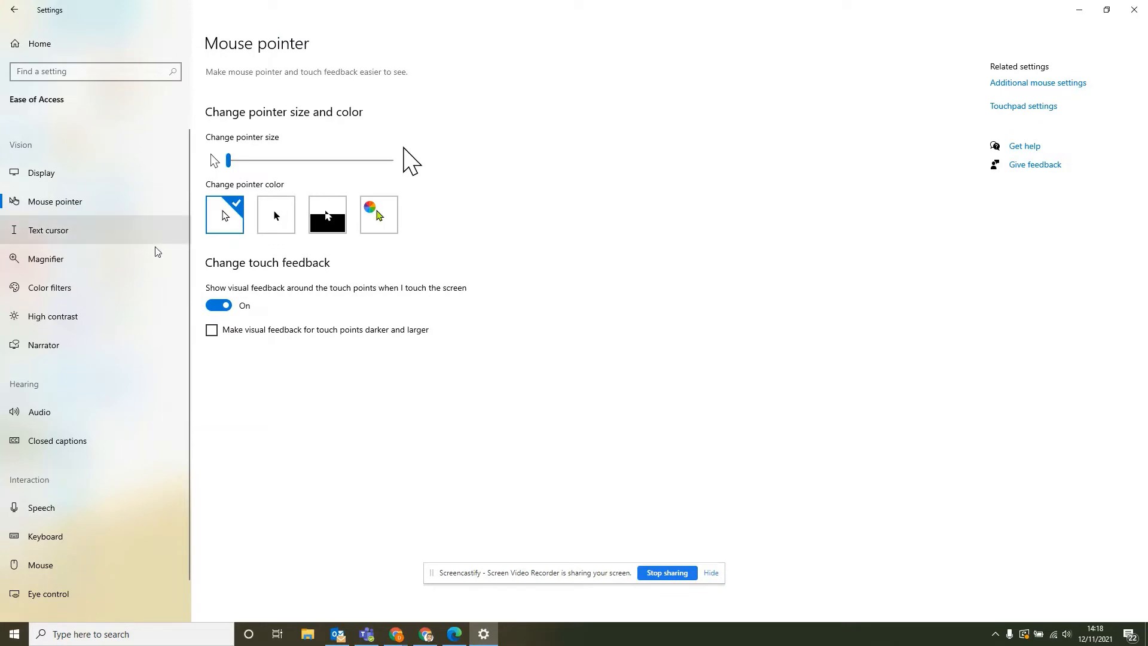
Turn on the text cursor indicator in the Ease of Access settings, keeping its size at the minimum.
{"action": "left_click", "coordinate": [65, 235]}
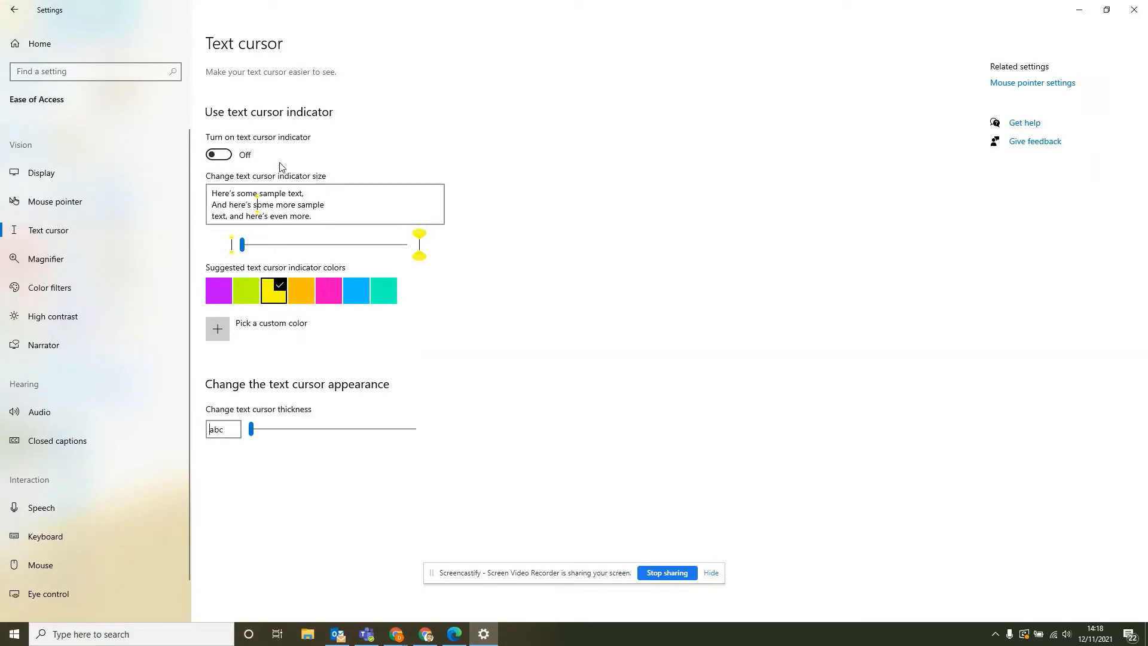
{"action": "left_click", "coordinate": [225, 155]}
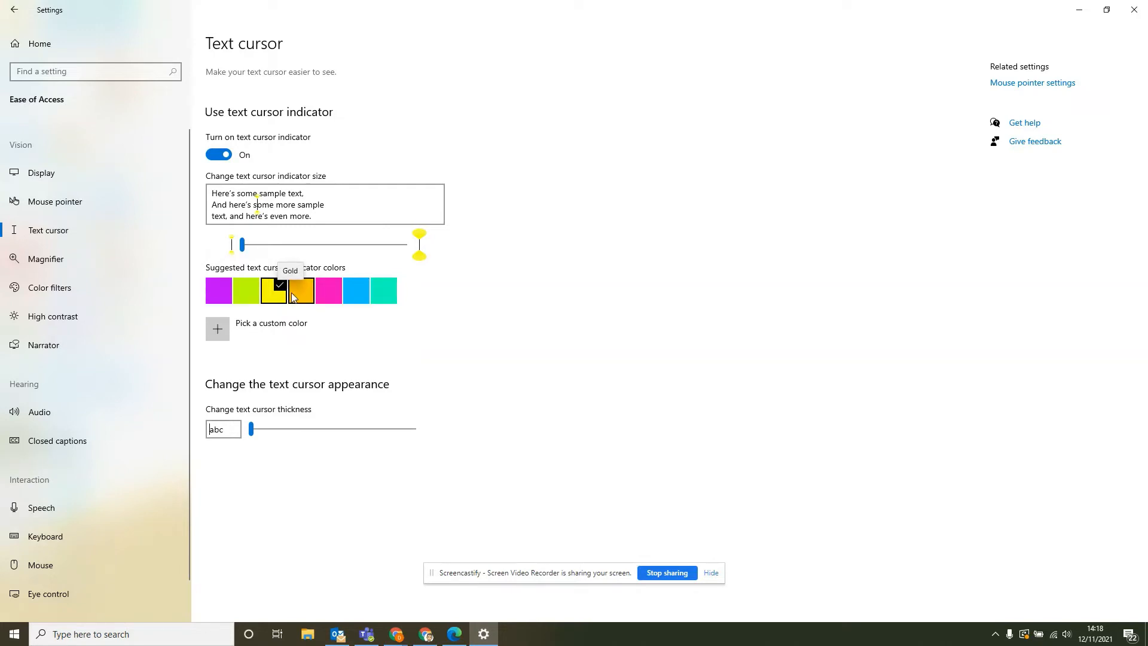
{"action": "mouse_move", "coordinate": [243, 245]}
{"action": "left_mouse_down"}
{"action": "mouse_move", "coordinate": [417, 245]}
{"action": "mouse_move", "coordinate": [242, 246]}
{"action": "left_mouse_up"}
Adjust the text cursor thickness, trying a setting near the middle of its range.
{"action": "left_click_drag", "start_coordinate": [251, 432], "coordinate": [324, 429]}
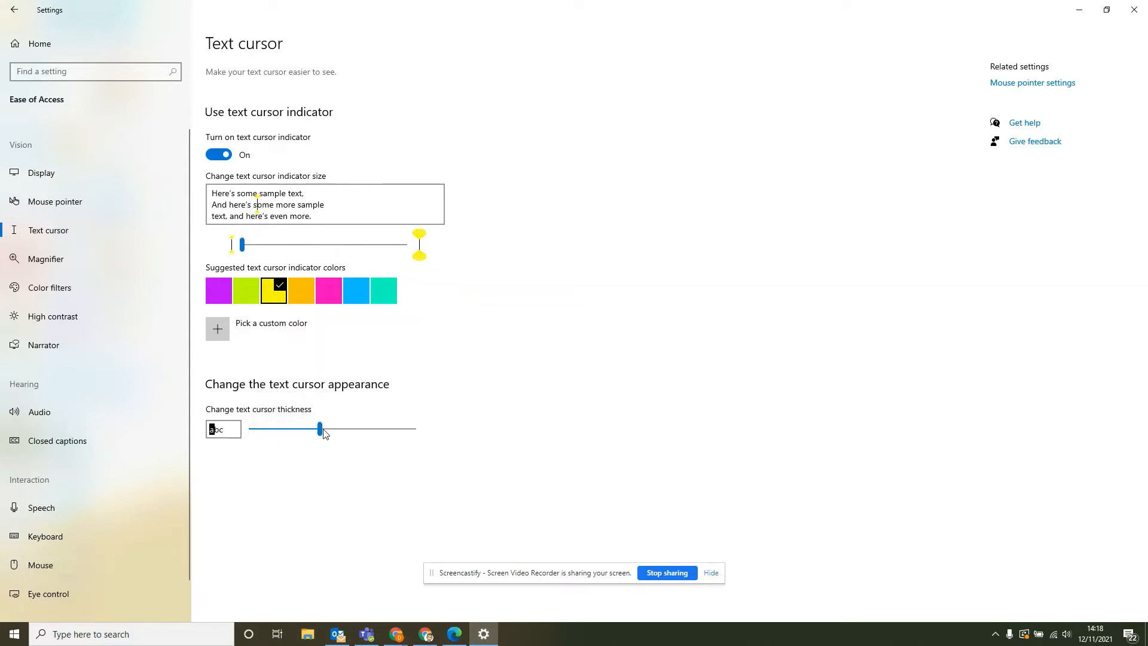
{"action": "left_click", "coordinate": [321, 435]}
{"action": "left_click_drag", "start_coordinate": [321, 435], "coordinate": [307, 434]}
Turn on Magnifier from its Ease of Access settings and zoom in to 300%.
{"action": "left_click", "coordinate": [49, 263]}
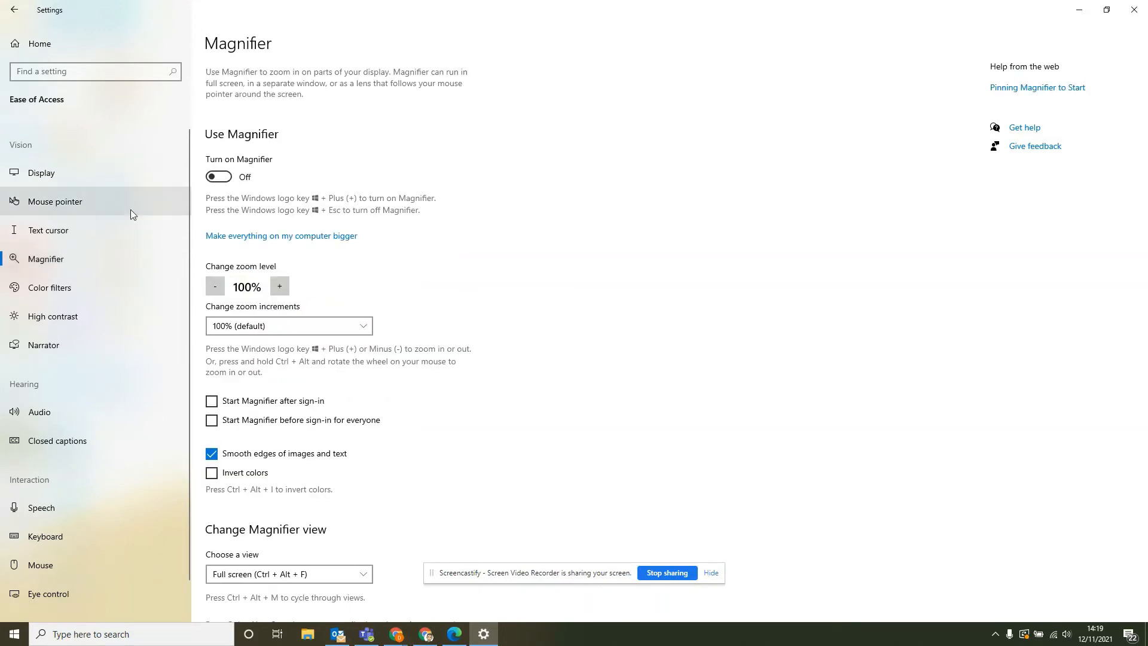
{"action": "left_click", "coordinate": [223, 183]}
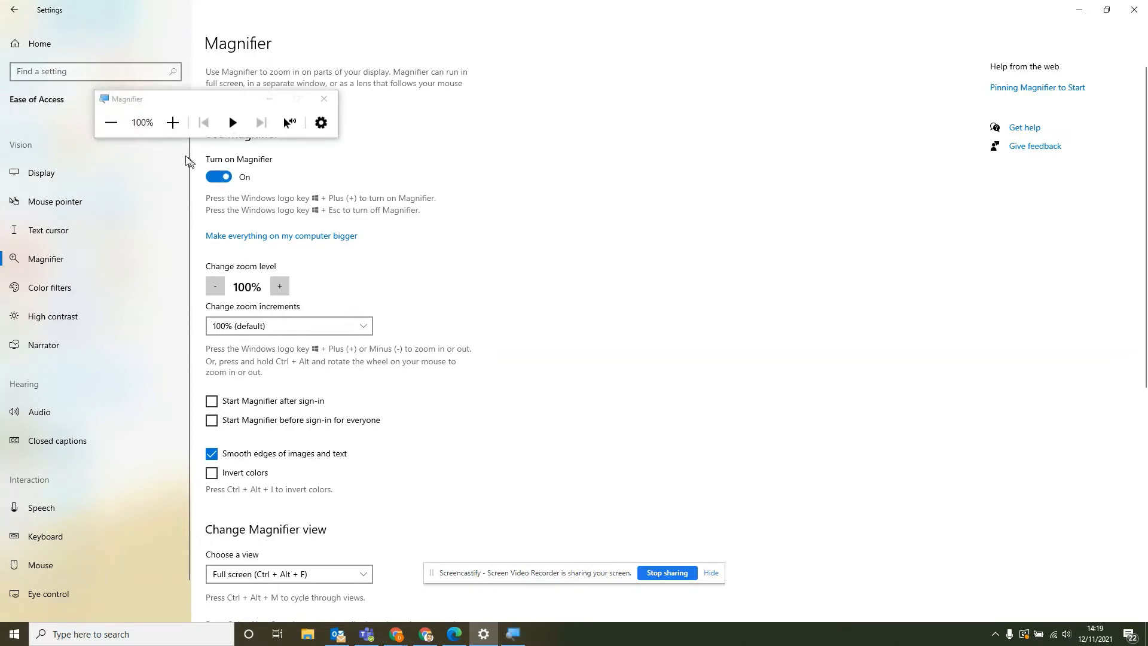
{"action": "left_click", "coordinate": [172, 123]}
{"action": "left_click", "coordinate": [172, 123]}
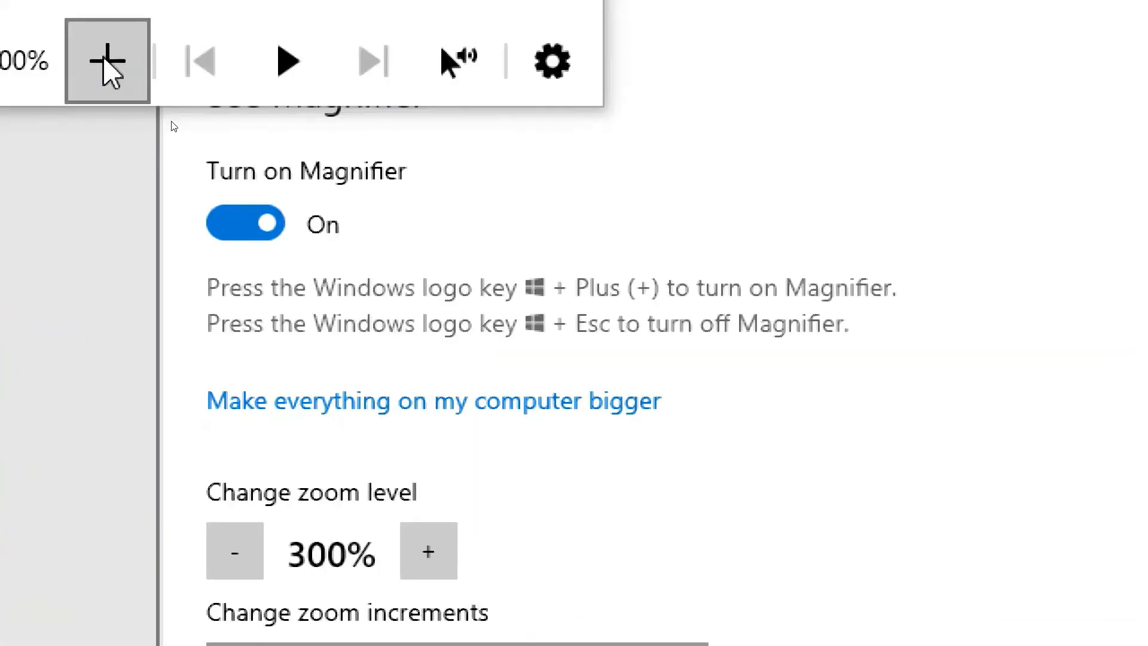
Zoom Magnifier back out to 100% and close it.
{"action": "left_click", "coordinate": [66, 60]}
{"action": "left_click", "coordinate": [66, 60]}
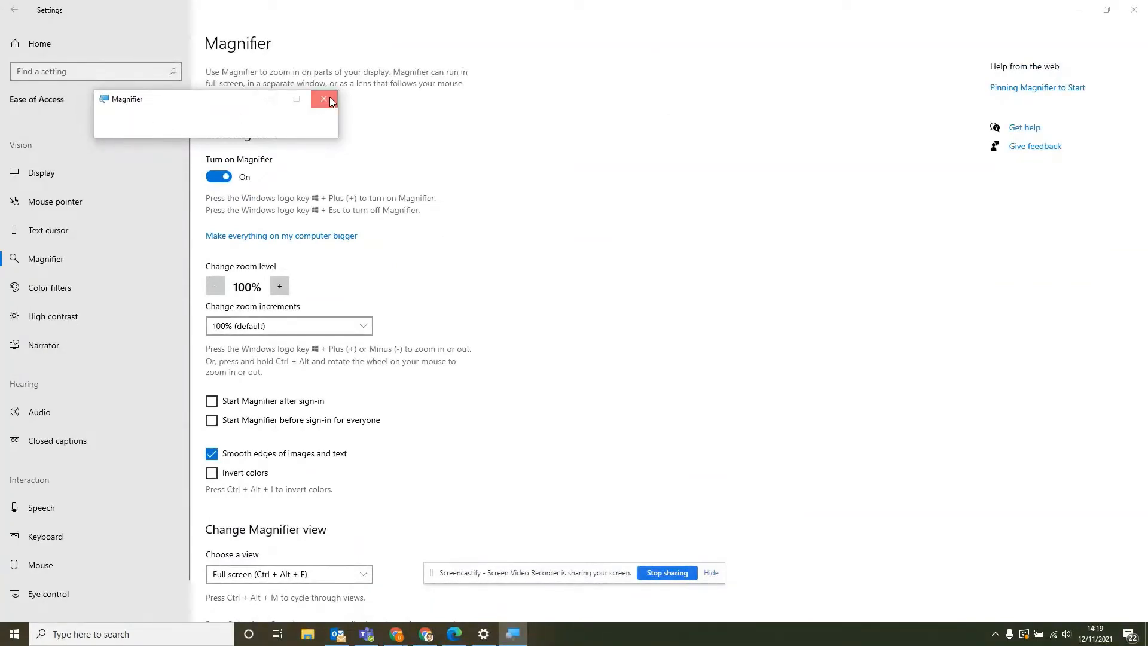
{"action": "left_click", "coordinate": [324, 98]}
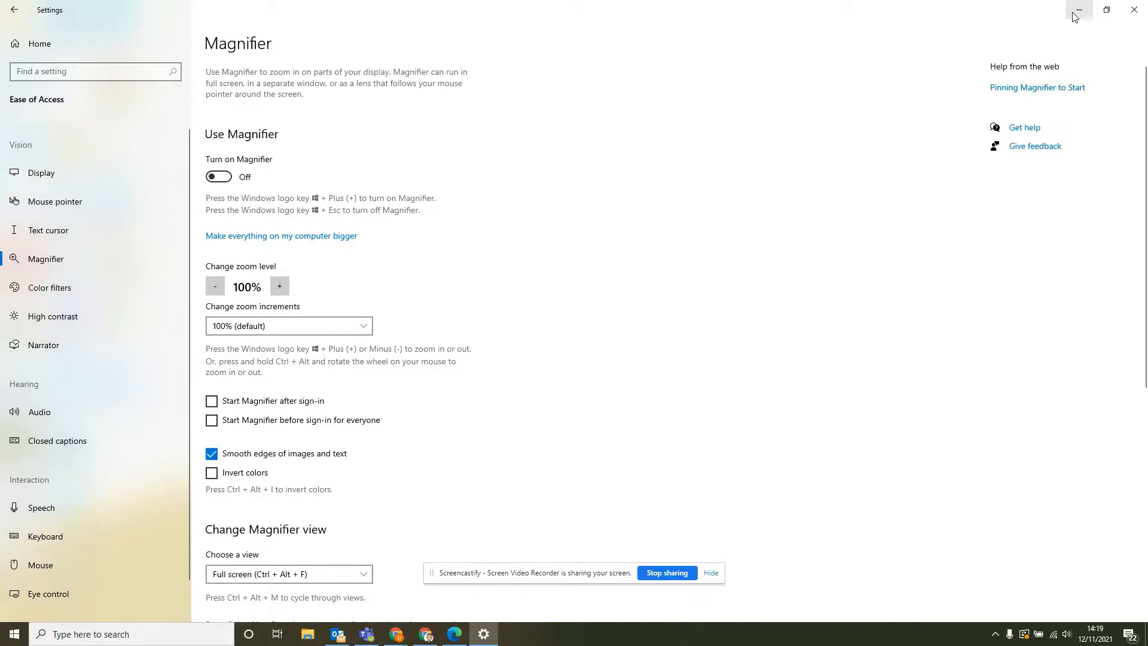
Switch to Edge and zoom the Hope Foundation page in to 175%, finishing back at 100%.
{"action": "left_click", "coordinate": [455, 634]}
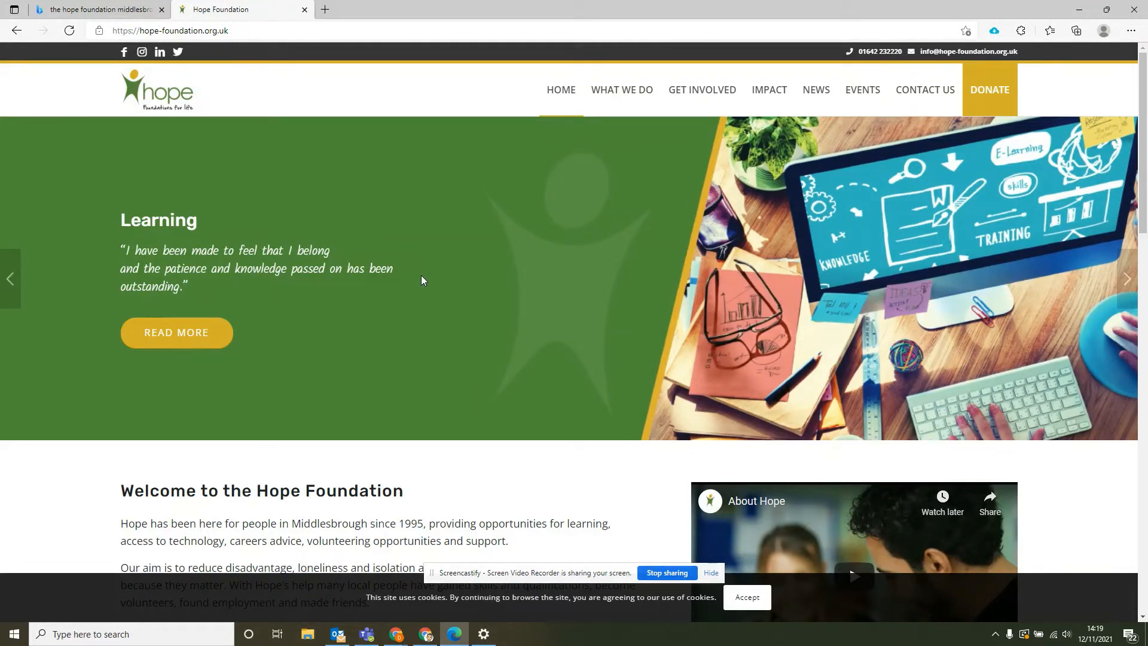
{"action": "scroll", "coordinate": [421, 279], "scroll_direction": "up", "scroll_amount": 3, "text": "ctrl"}
{"action": "scroll", "coordinate": [421, 276], "scroll_direction": "down", "scroll_amount": 1, "text": "ctrl"}
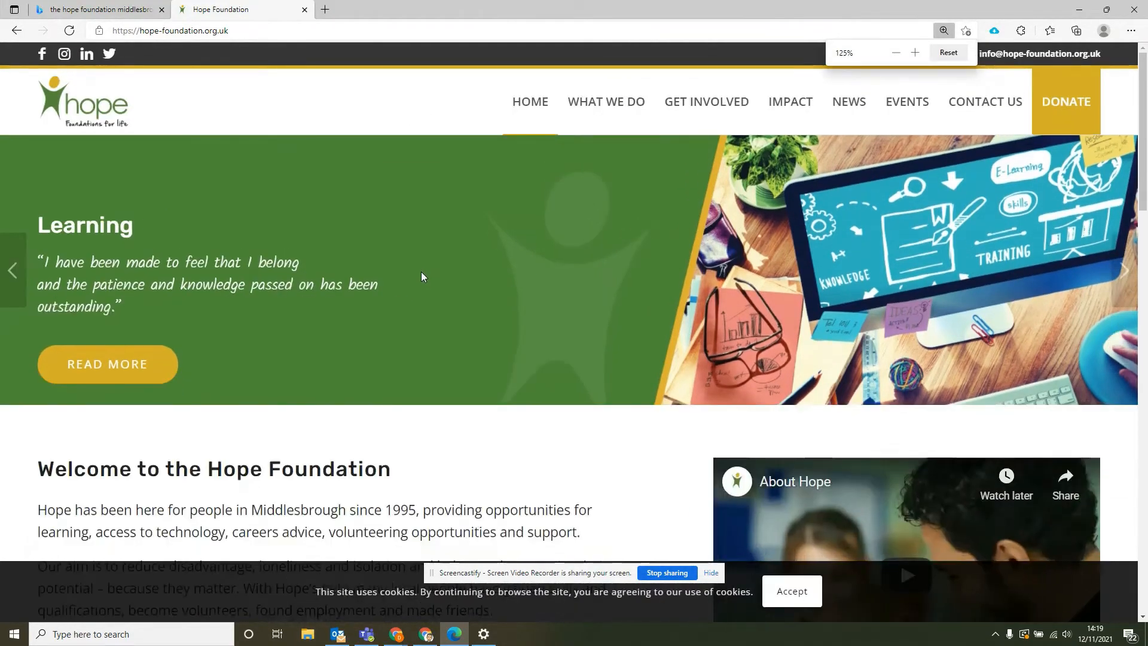
{"action": "scroll", "coordinate": [421, 276], "scroll_direction": "down", "scroll_amount": 1, "text": "ctrl"}
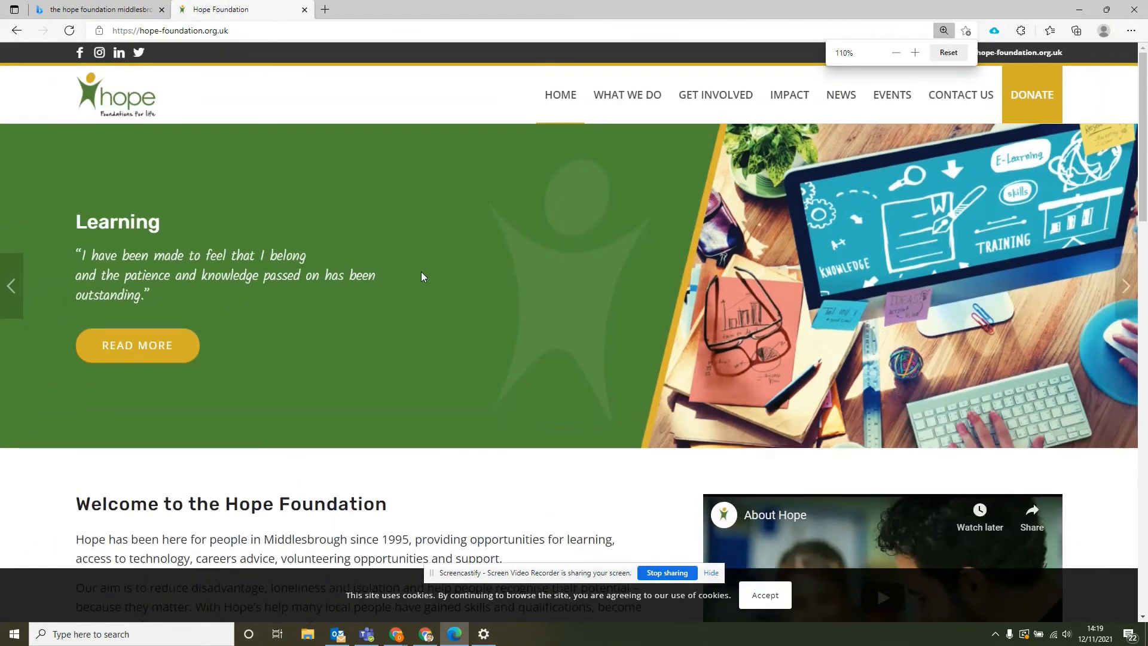
{"action": "scroll", "coordinate": [421, 271], "scroll_direction": "down", "scroll_amount": 1, "text": "ctrl"}
{"action": "scroll", "coordinate": [421, 271], "scroll_direction": "up", "scroll_amount": 4, "text": "ctrl"}
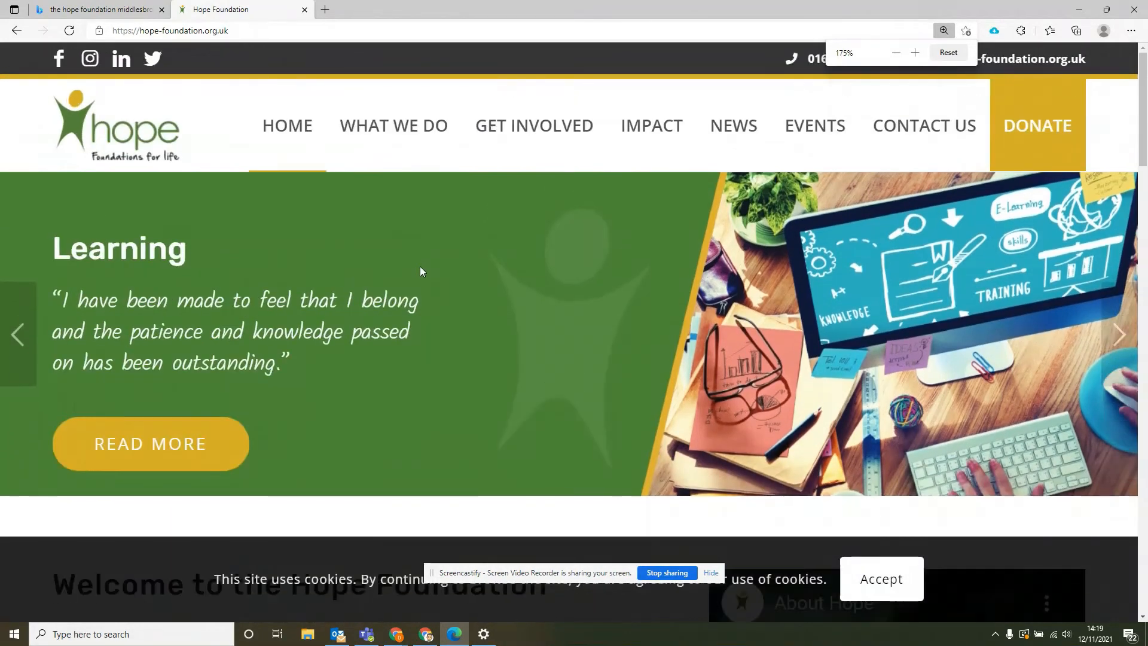
{"action": "scroll", "coordinate": [420, 270], "scroll_direction": "down", "scroll_amount": 1, "text": "ctrl"}
{"action": "scroll", "coordinate": [420, 271], "scroll_direction": "up", "scroll_amount": 1, "text": "ctrl"}
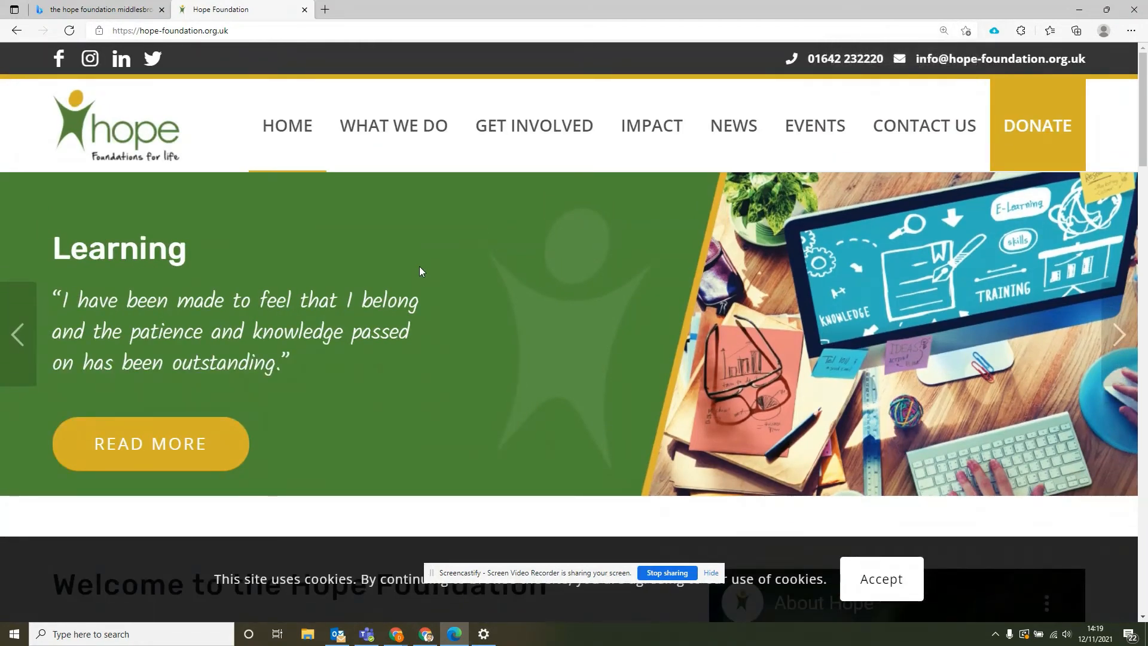
{"action": "scroll", "coordinate": [419, 271], "scroll_direction": "down", "scroll_amount": 3, "text": "ctrl"}
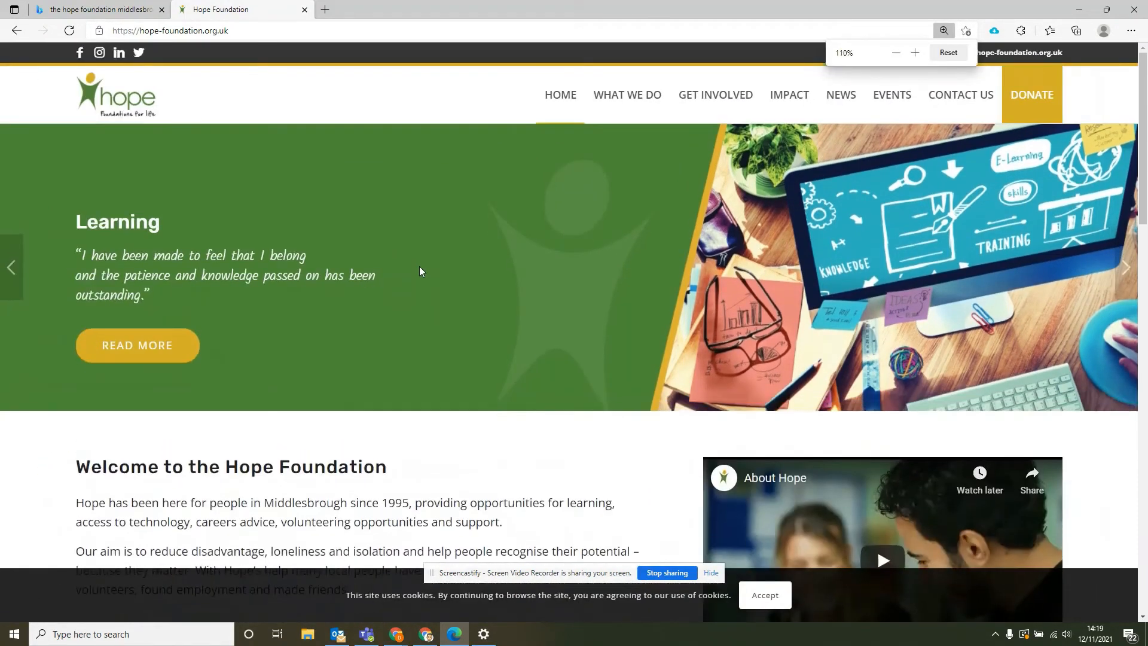
{"action": "scroll", "coordinate": [419, 271], "scroll_direction": "down", "scroll_amount": 1}
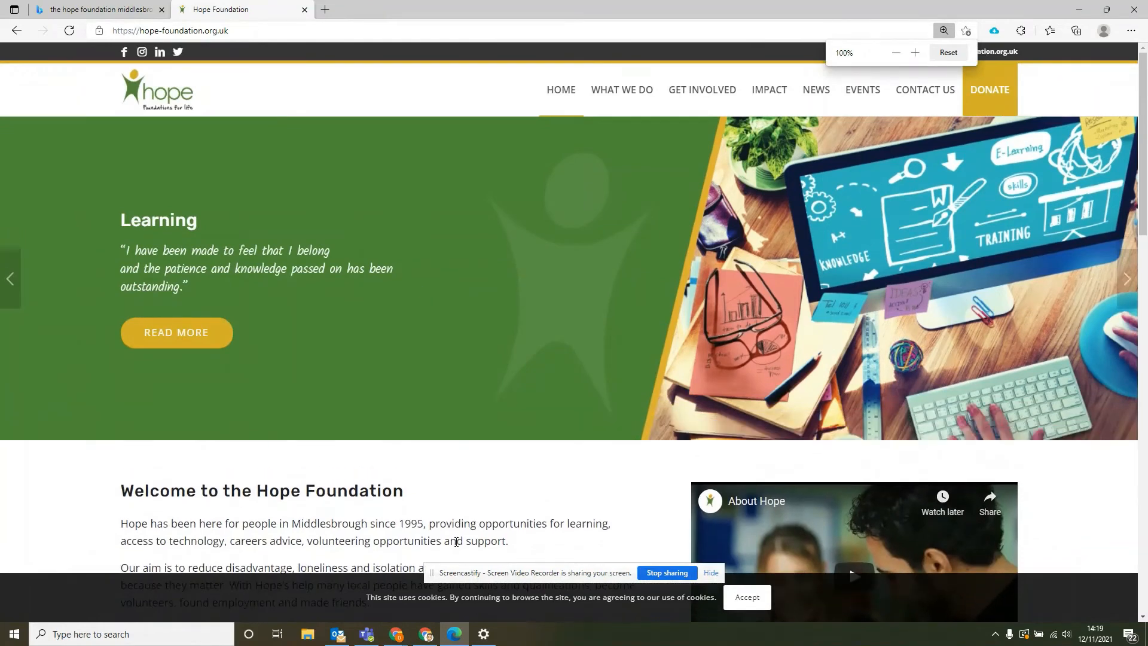
Return to Settings and turn on color filters, trying the Inverted, Grayscale and Grayscale inverted options.
{"action": "left_click", "coordinate": [483, 636]}
{"action": "left_click", "coordinate": [483, 637]}
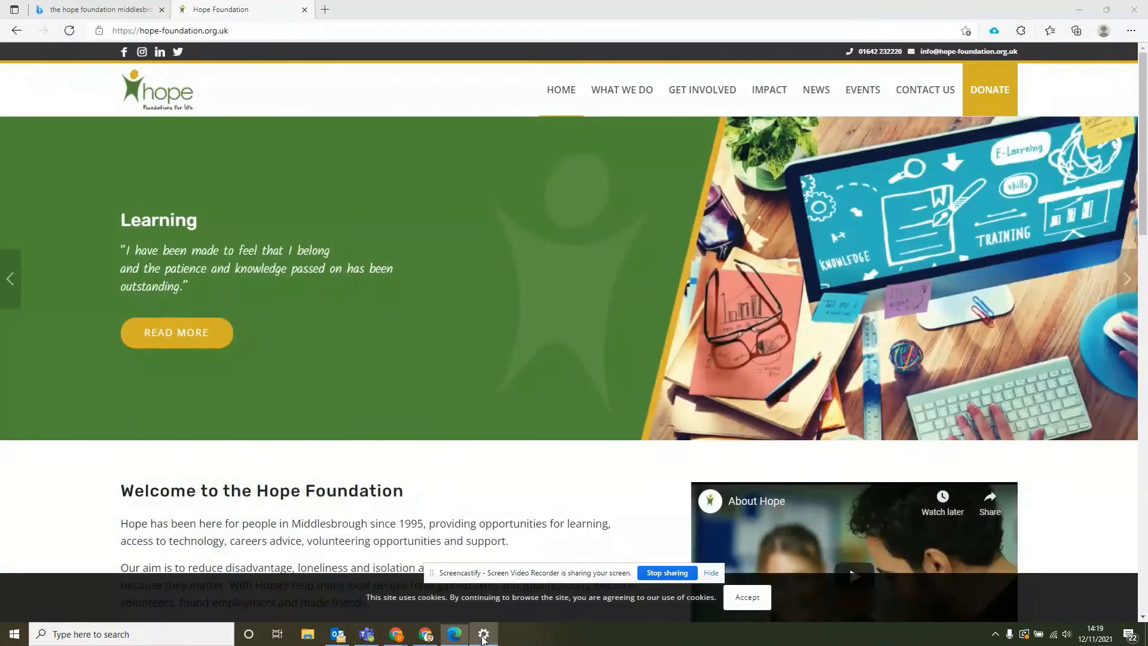
{"action": "left_click", "coordinate": [483, 637]}
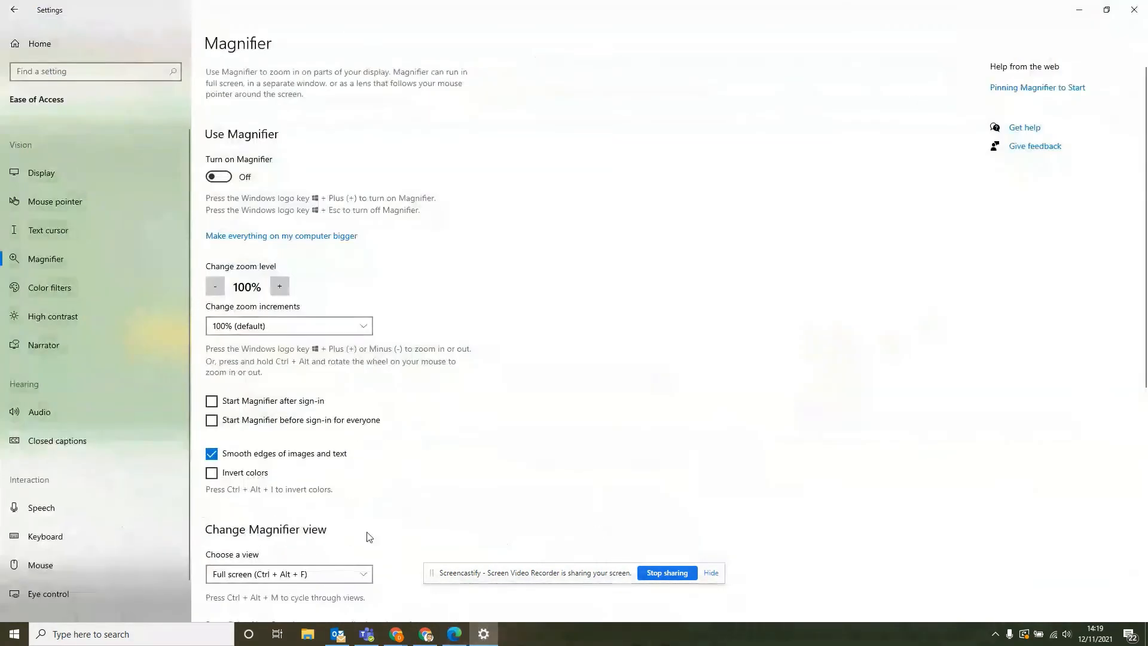
{"action": "left_click", "coordinate": [48, 288]}
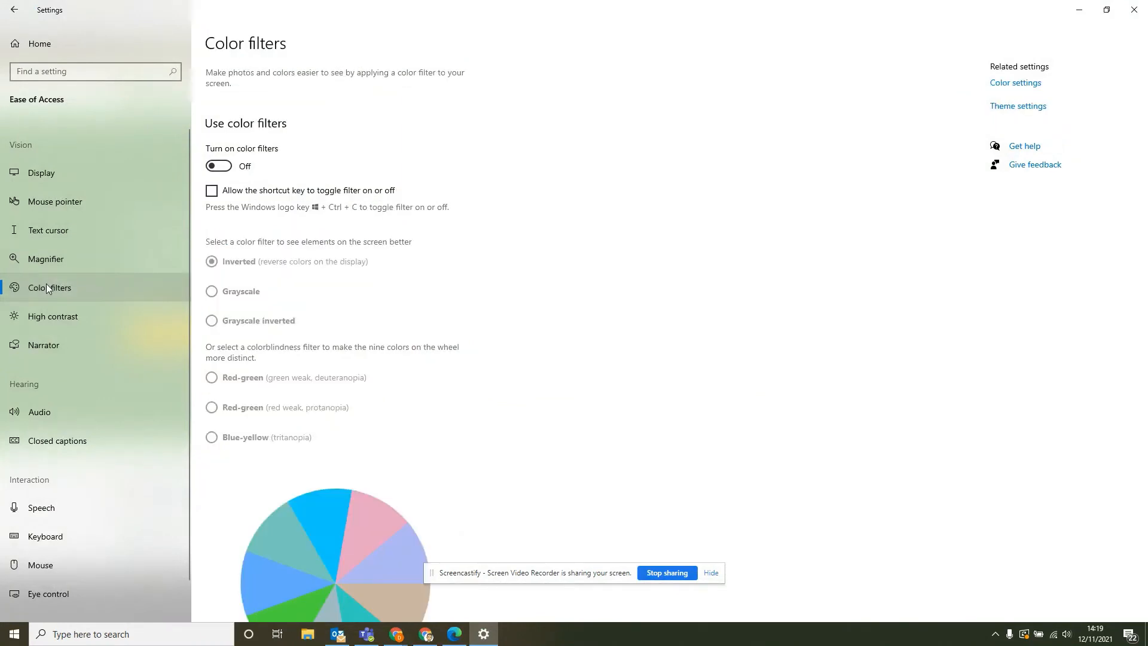
{"action": "left_click", "coordinate": [223, 170]}
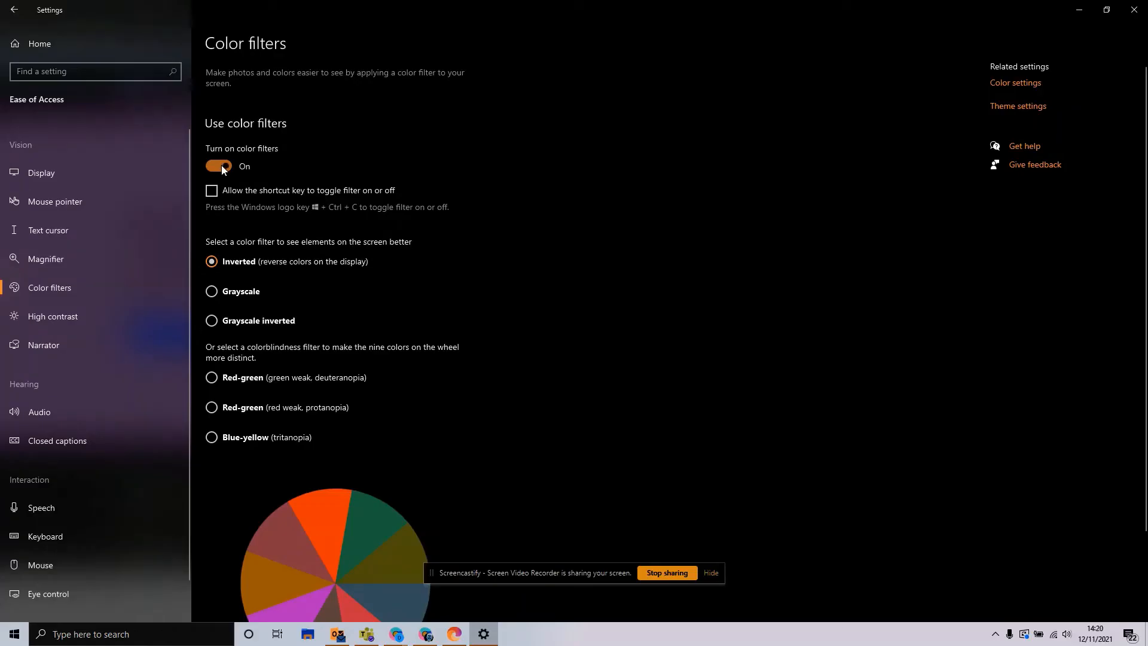
{"action": "left_click", "coordinate": [212, 292]}
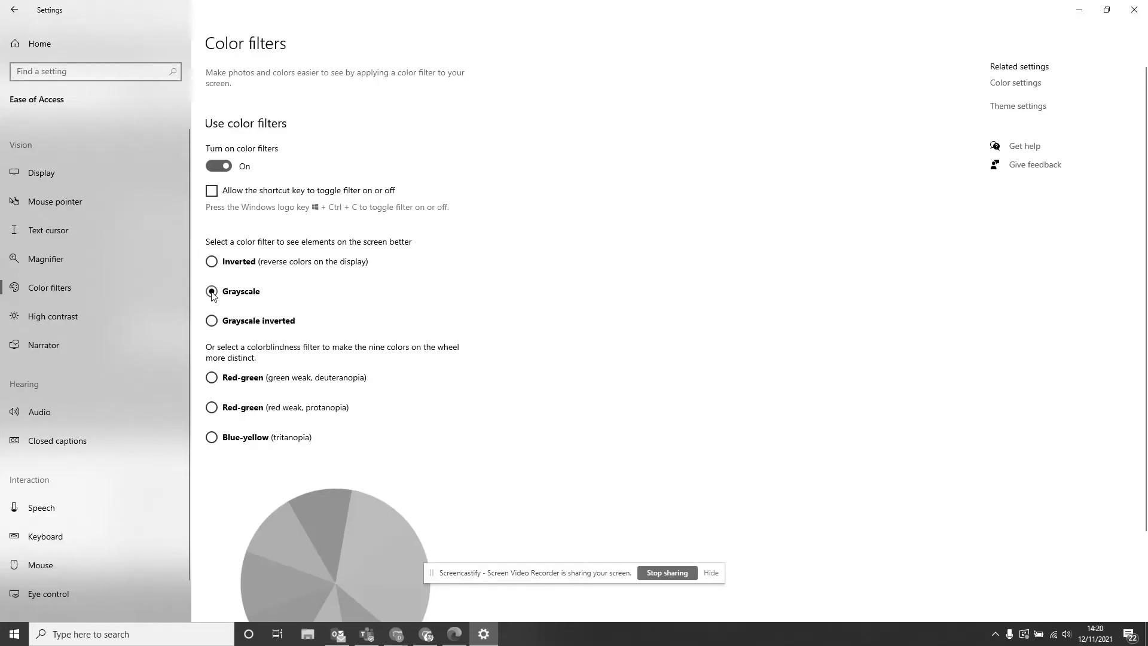
{"action": "left_click", "coordinate": [211, 322]}
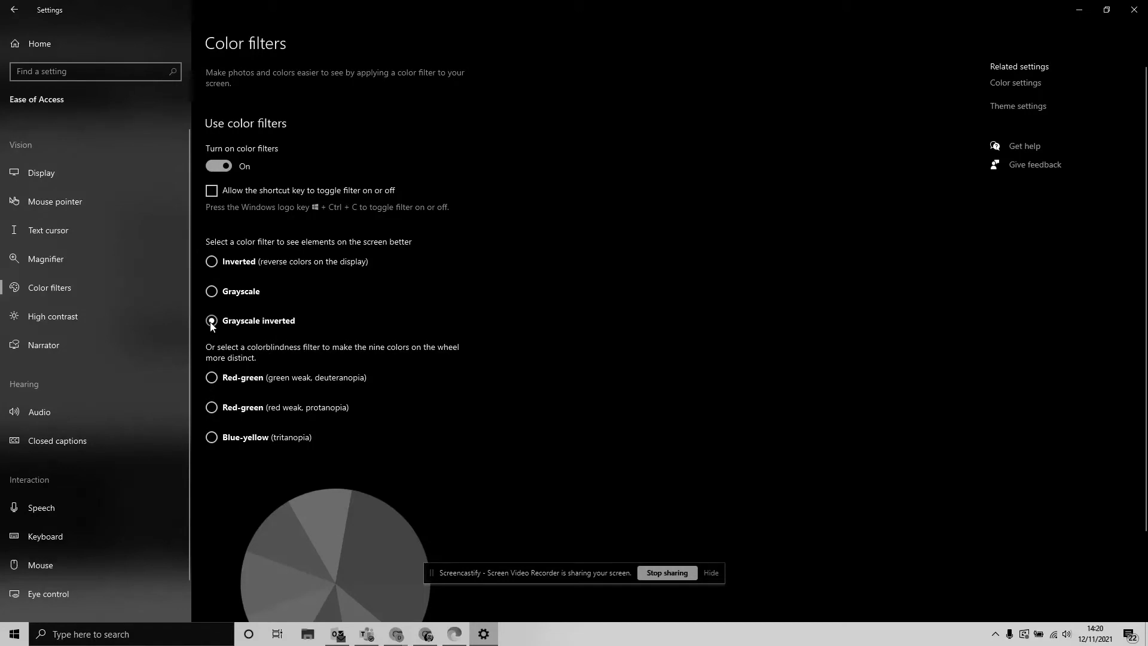
Try both Red-green colorblindness filters and Blue-yellow (tritanopia), check the color wheel, and turn color filters off.
{"action": "left_click", "coordinate": [212, 377]}
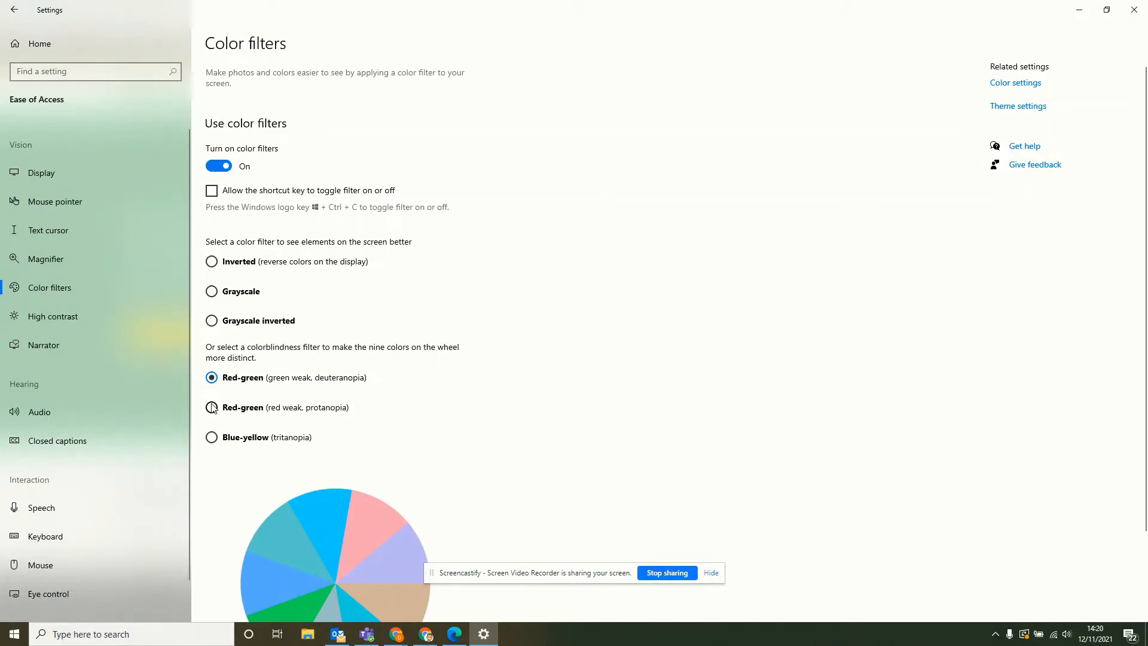
{"action": "left_click", "coordinate": [212, 408]}
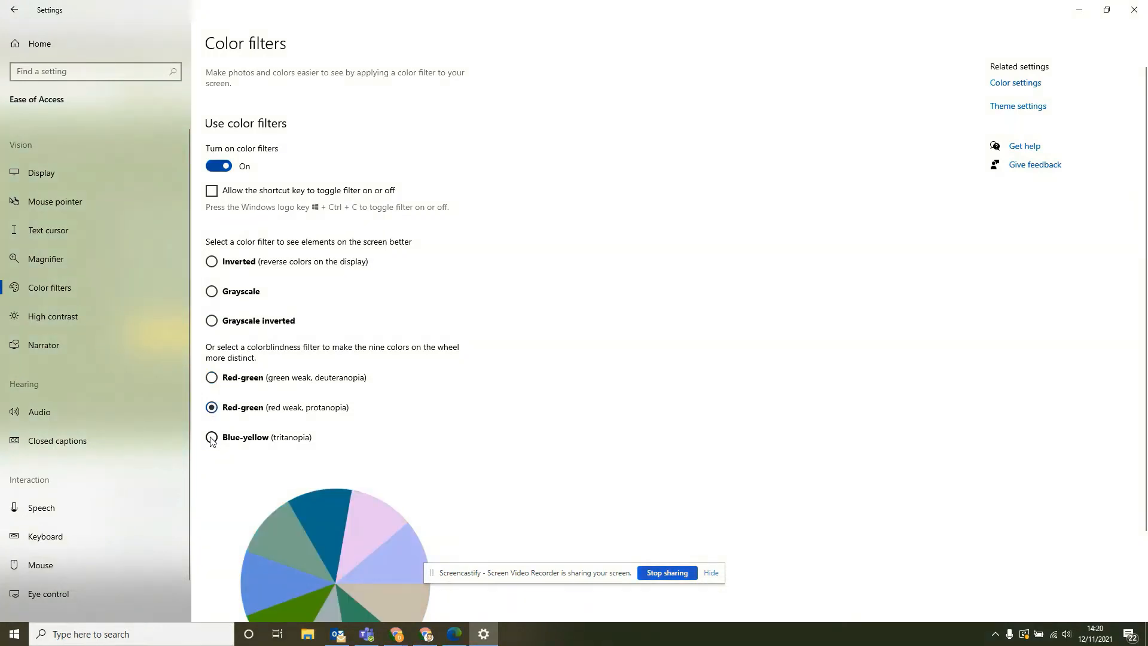
{"action": "left_click", "coordinate": [212, 437]}
{"action": "scroll", "coordinate": [266, 483], "scroll_direction": "down", "scroll_amount": 4}
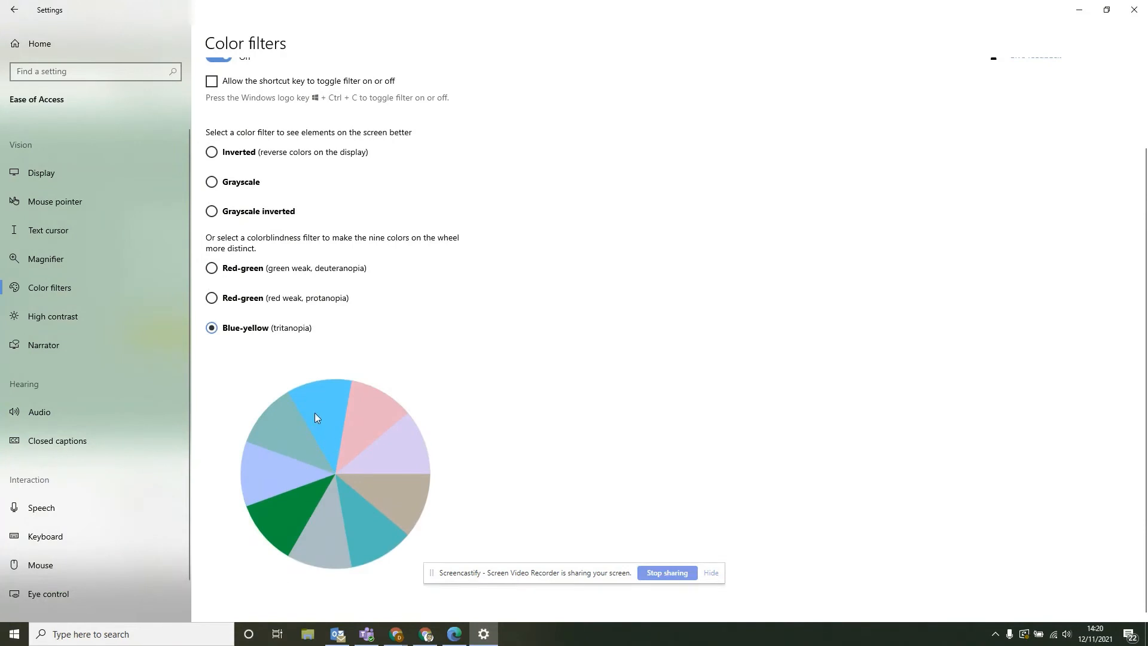
{"action": "scroll", "coordinate": [228, 286], "scroll_direction": "up", "scroll_amount": 3}
{"action": "scroll", "coordinate": [228, 286], "scroll_direction": "up", "scroll_amount": 1}
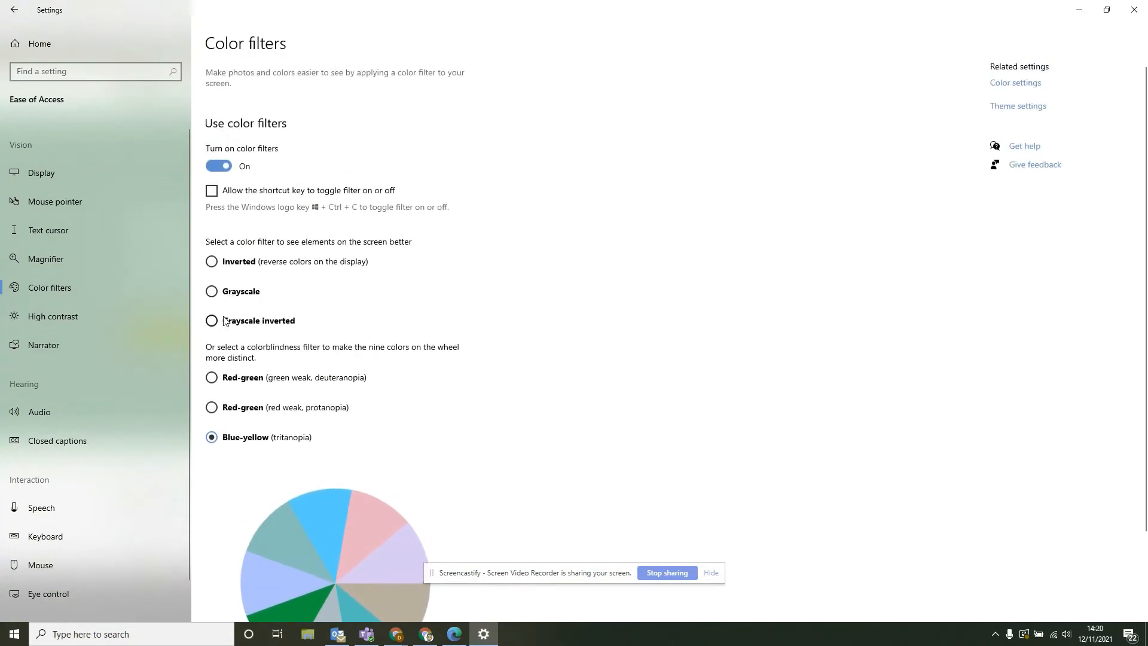
{"action": "left_click", "coordinate": [220, 166]}
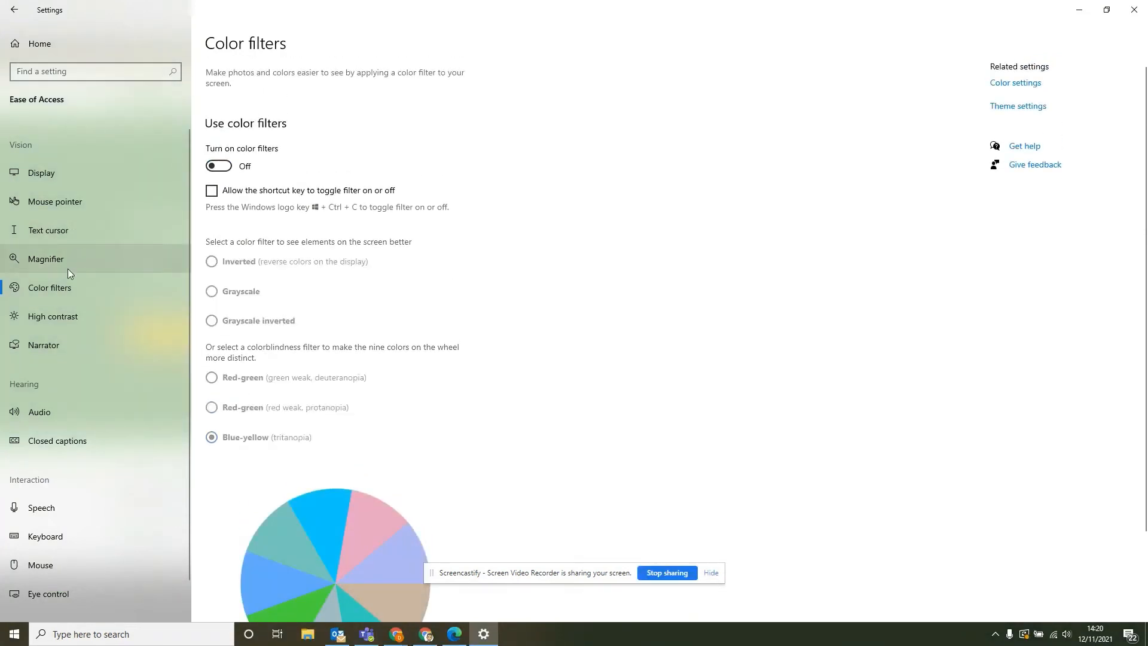
Try out high contrast with the High Contrast Black theme from its Ease of Access settings, switching it on and off again.
{"action": "left_click", "coordinate": [78, 315]}
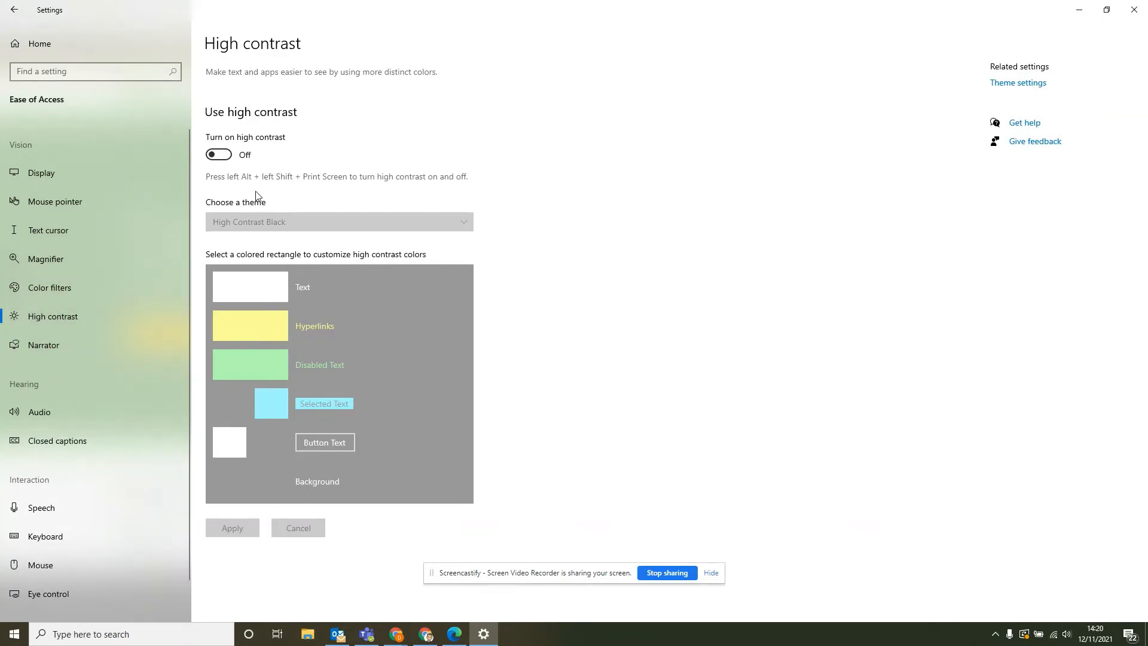
{"action": "left_click", "coordinate": [221, 156]}
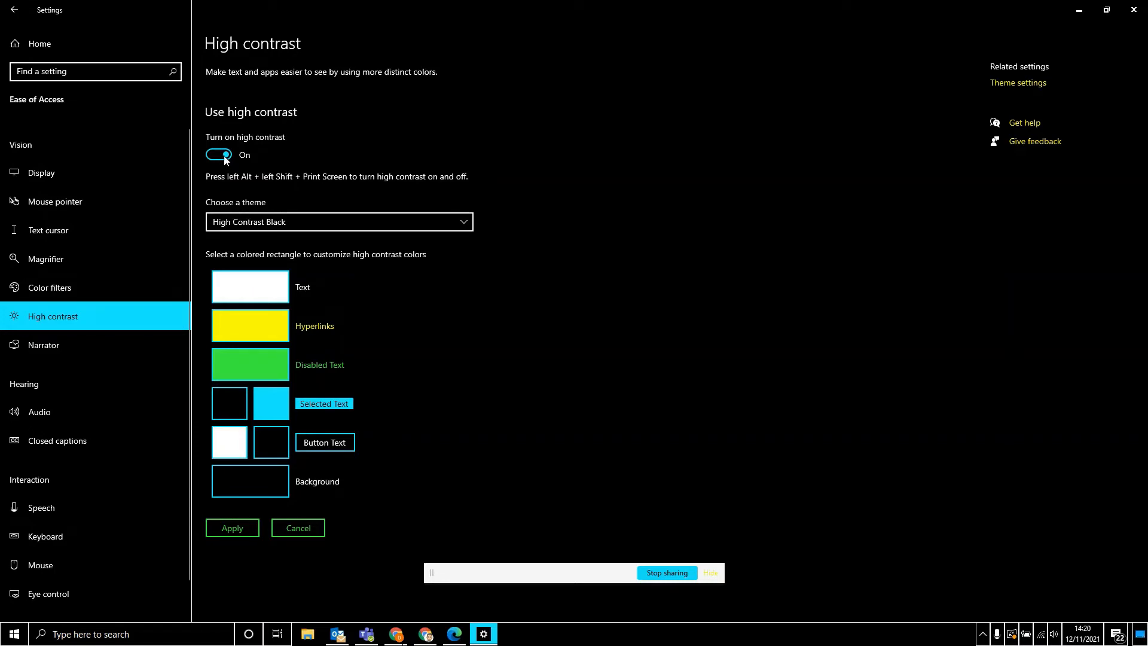
{"action": "left_click", "coordinate": [225, 157]}
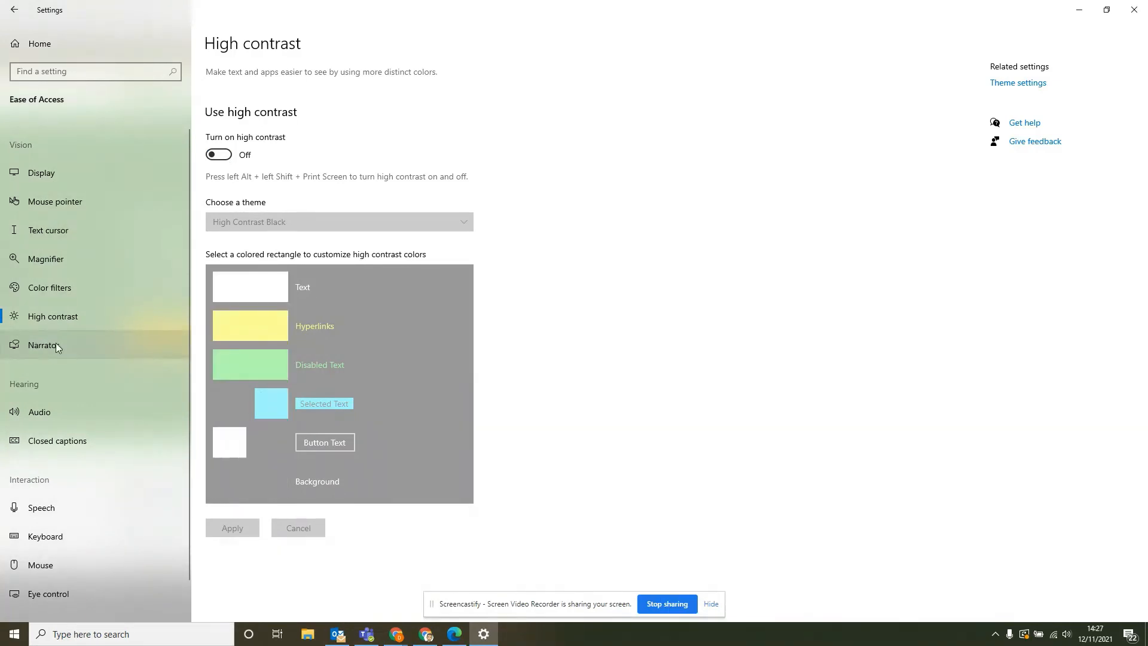
Turn on Narrator from its Ease of Access settings and minimize the Narrator Home window.
{"action": "left_click", "coordinate": [56, 343]}
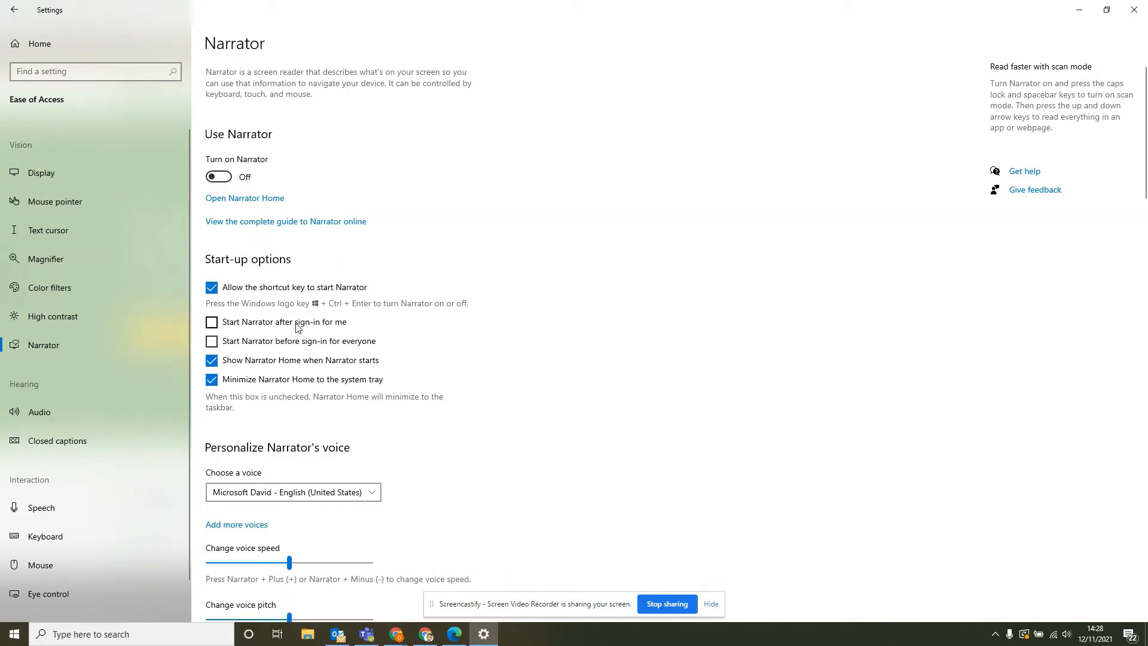
{"action": "left_click", "coordinate": [211, 326]}
{"action": "left_click", "coordinate": [212, 324]}
{"action": "left_click", "coordinate": [220, 177]}
{"action": "left_click", "coordinate": [707, 384]}
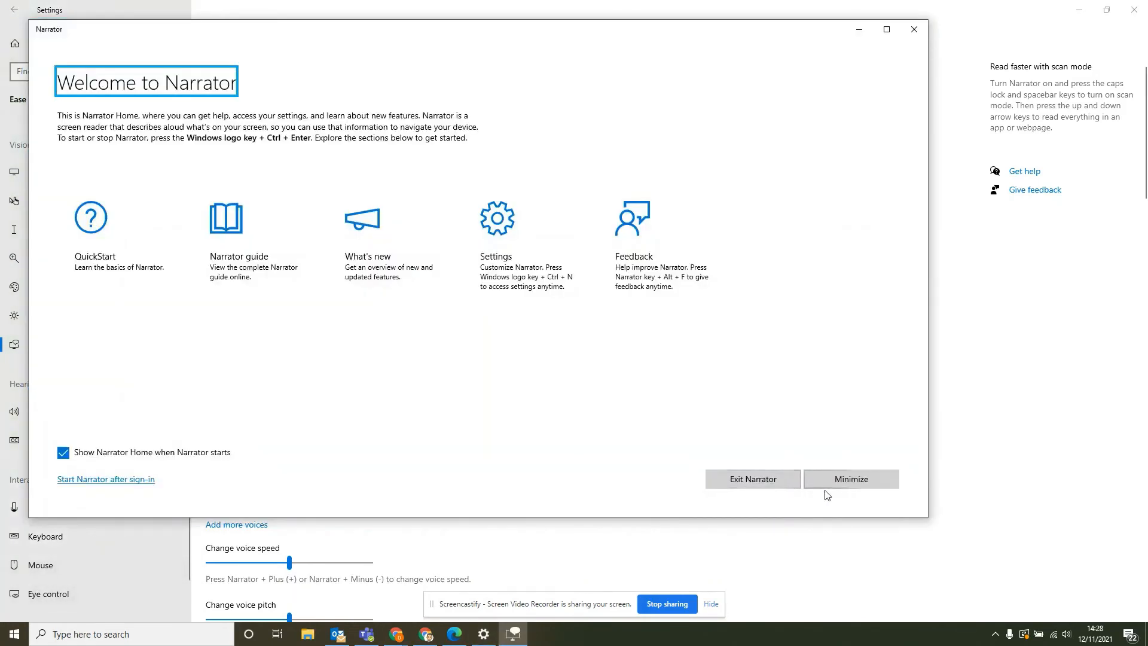
{"action": "left_click", "coordinate": [846, 484]}
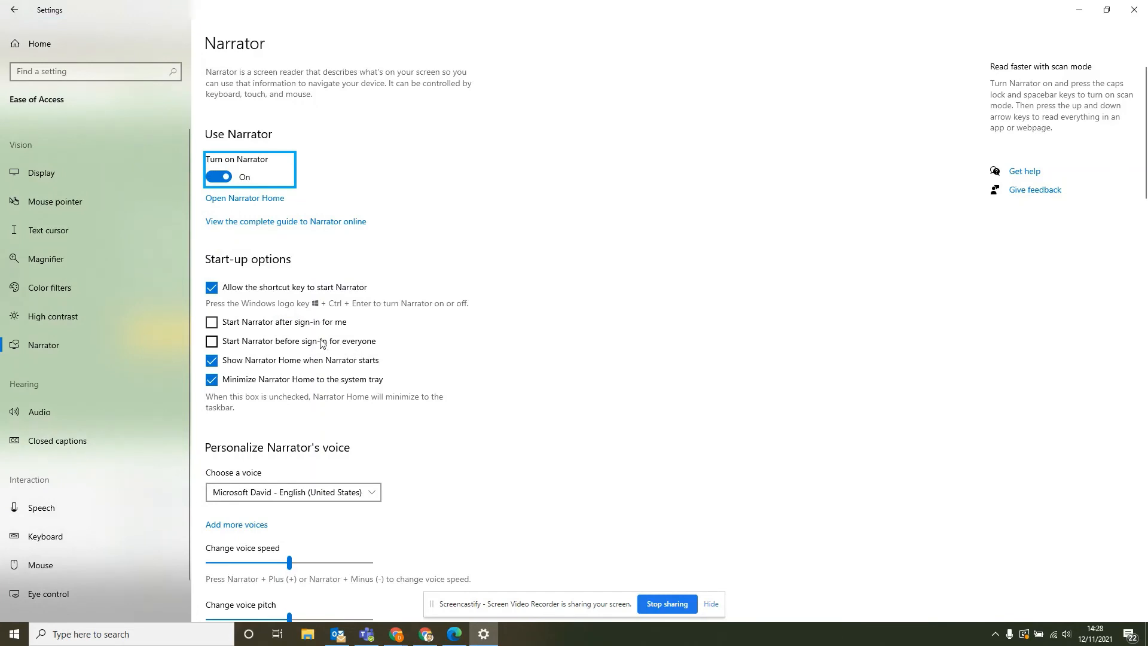
Try enabling Narrator's start after sign-in and start before sign-in for everyone, clearing each option again.
{"action": "left_click", "coordinate": [287, 329]}
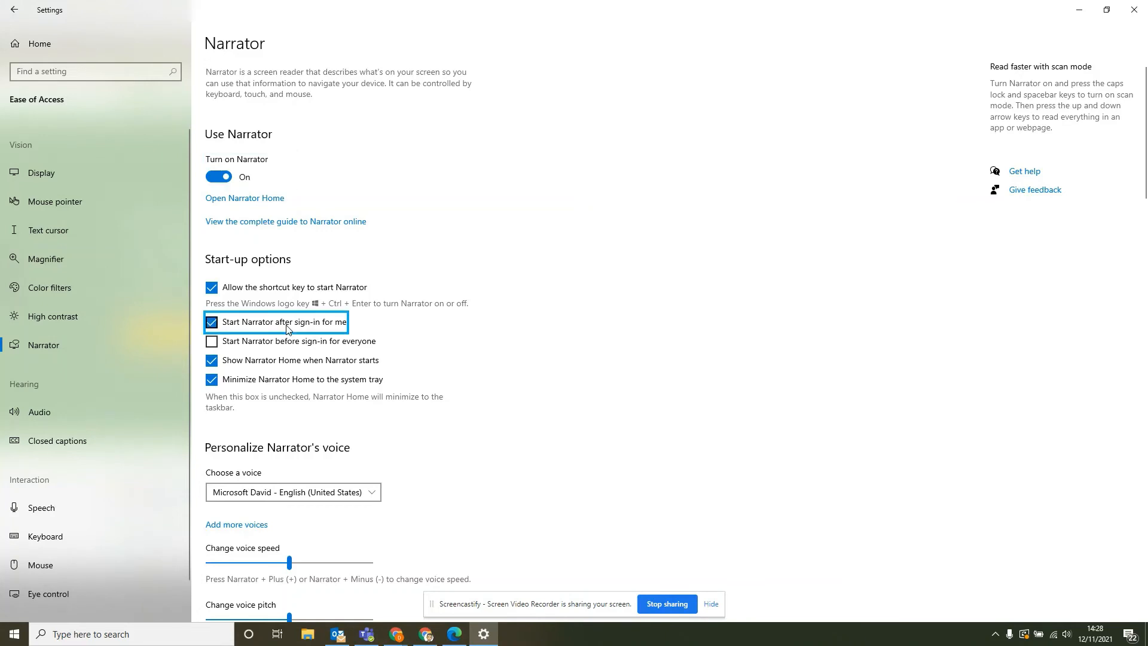
{"action": "left_click", "coordinate": [213, 323]}
{"action": "left_click", "coordinate": [251, 344]}
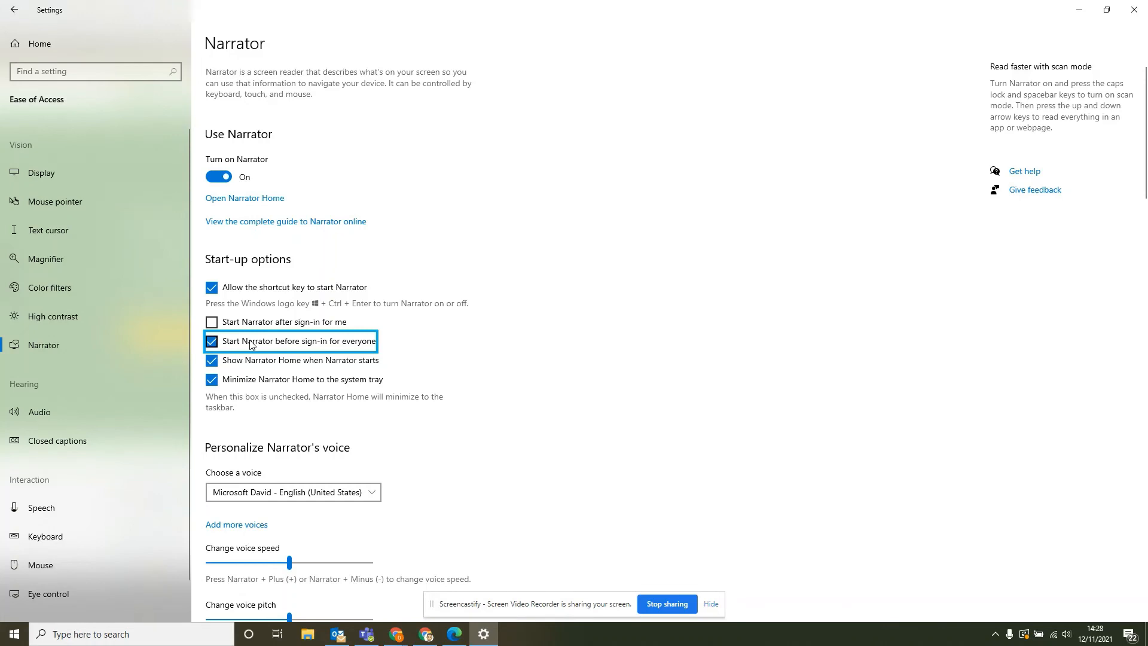
{"action": "left_click", "coordinate": [212, 345]}
Turn off Narrator and return to the Ease of Access display settings.
{"action": "left_click", "coordinate": [219, 177]}
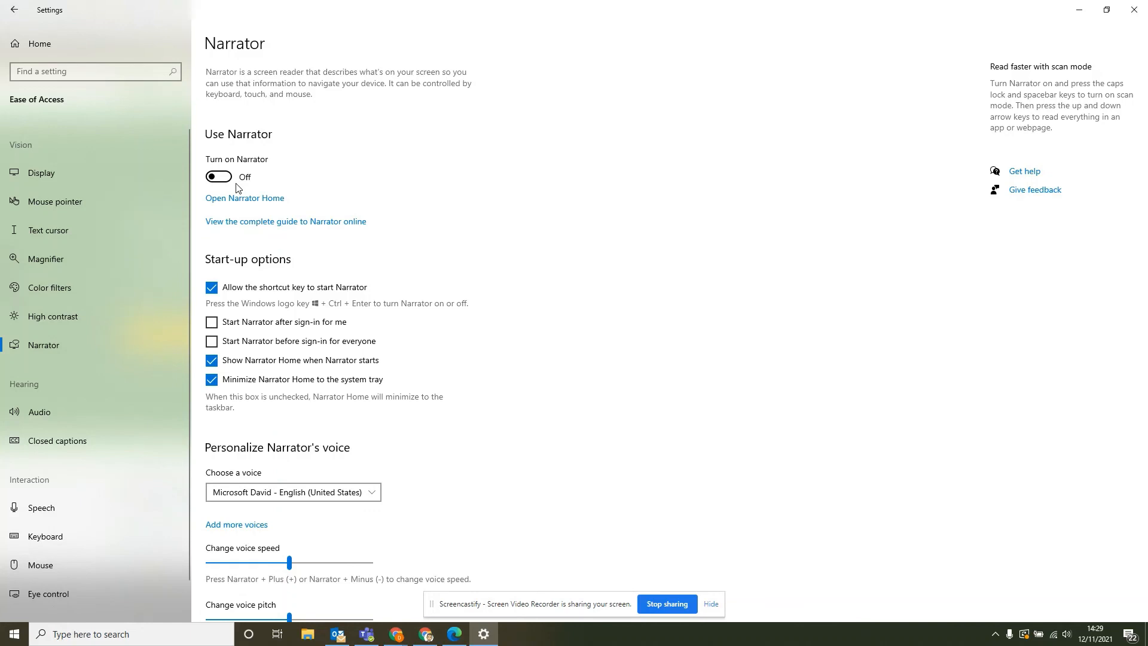
{"action": "left_click", "coordinate": [66, 179]}
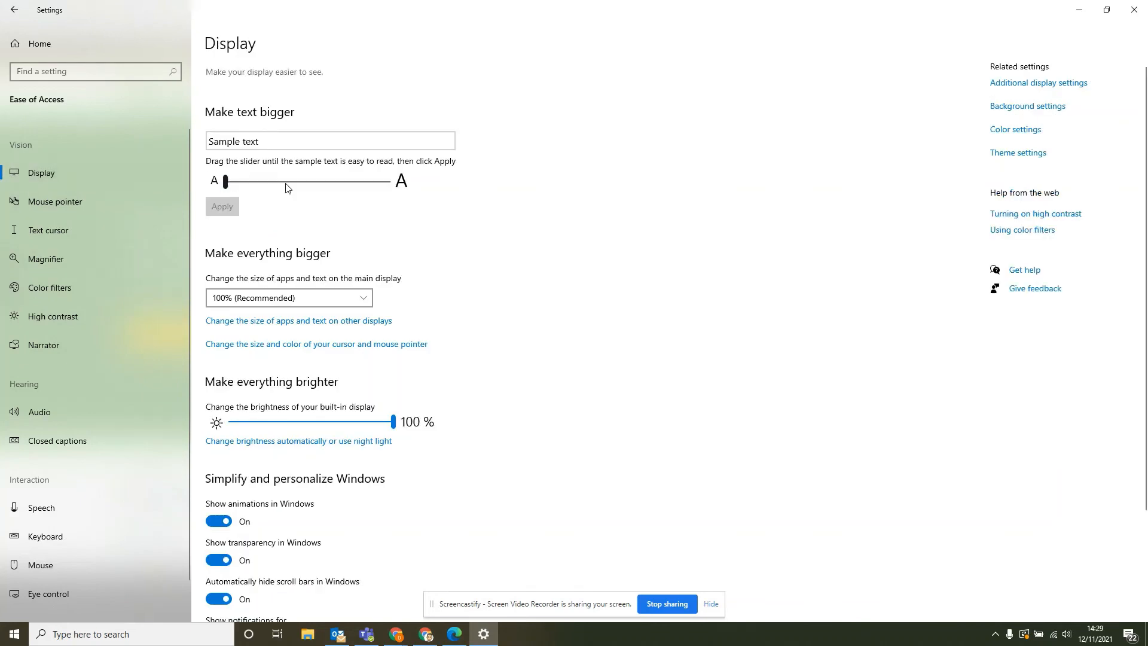